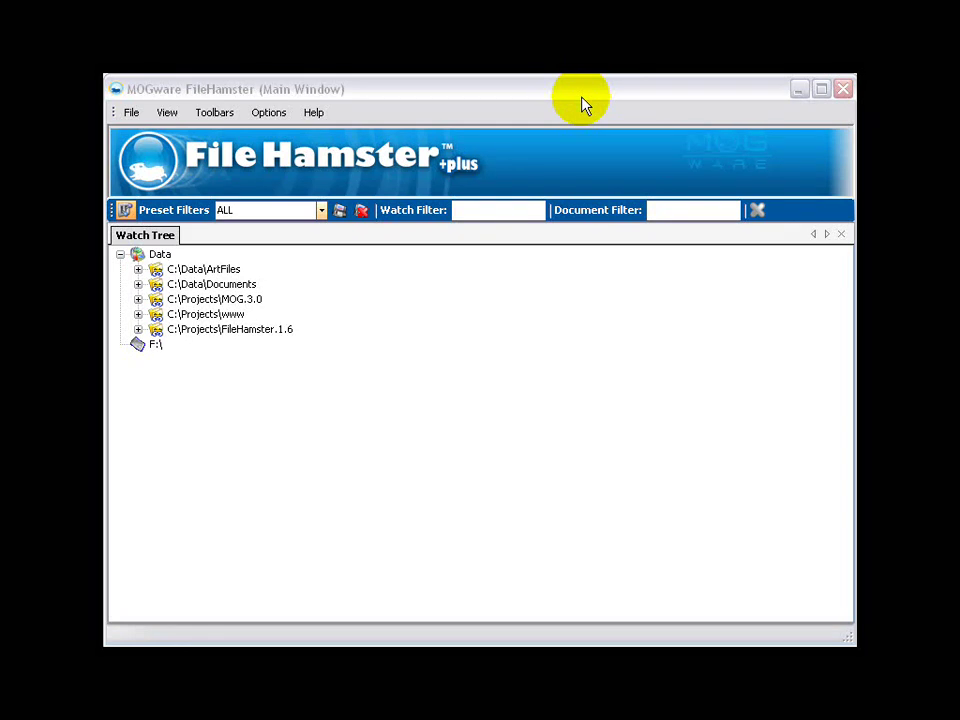
Show the Report Window, try it docked beside the watch tree, and dock it back below the tree.
click(168, 112)
click(250, 215)
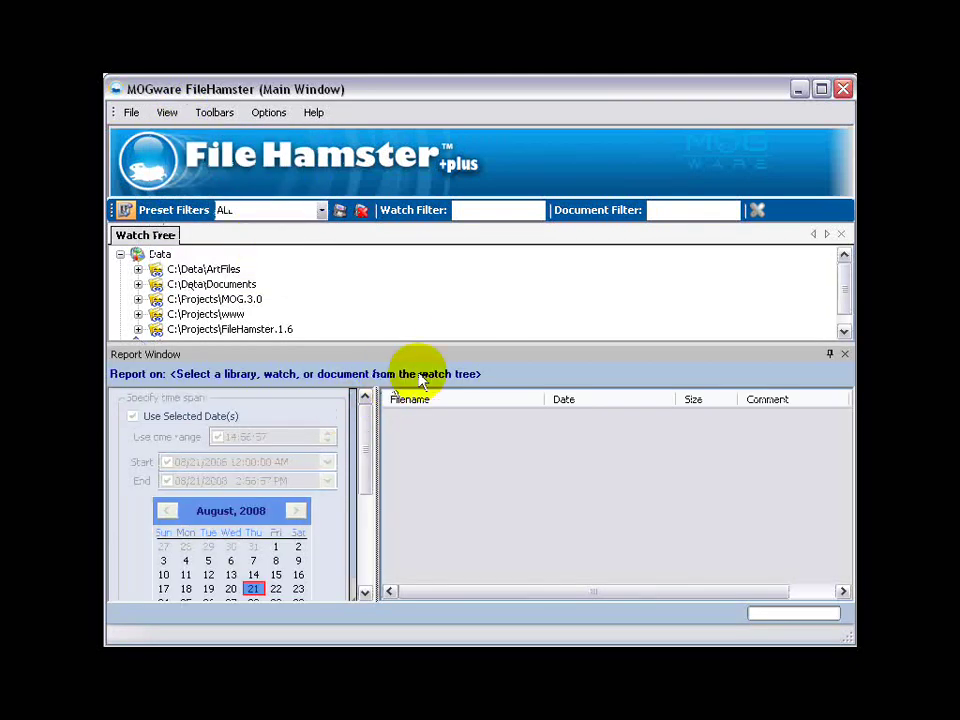
drag(395, 360, 506, 285)
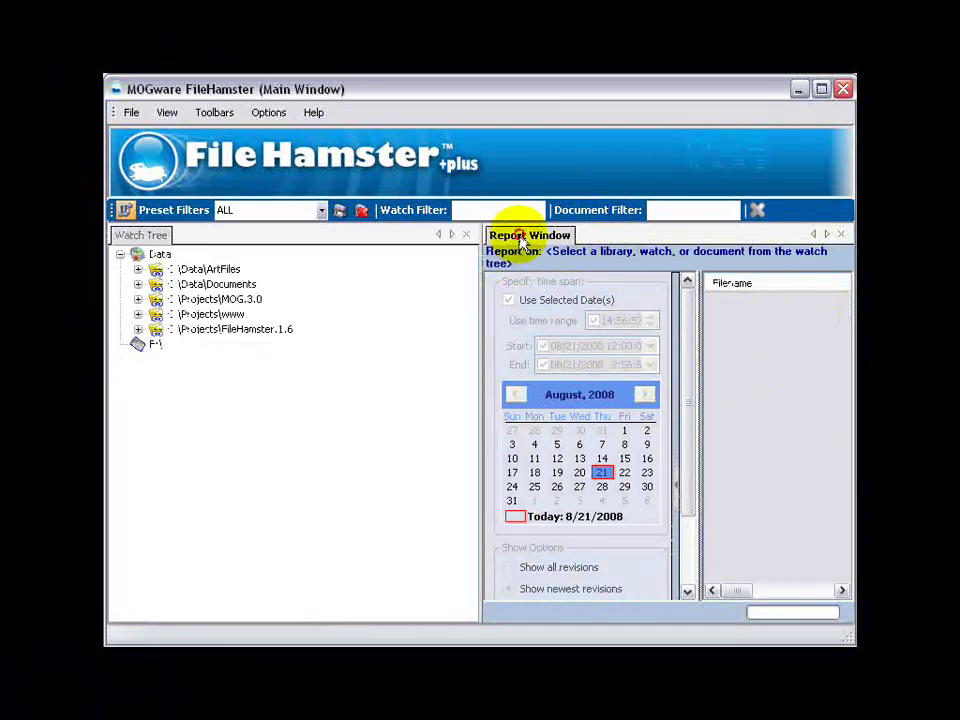
drag(521, 236, 478, 600)
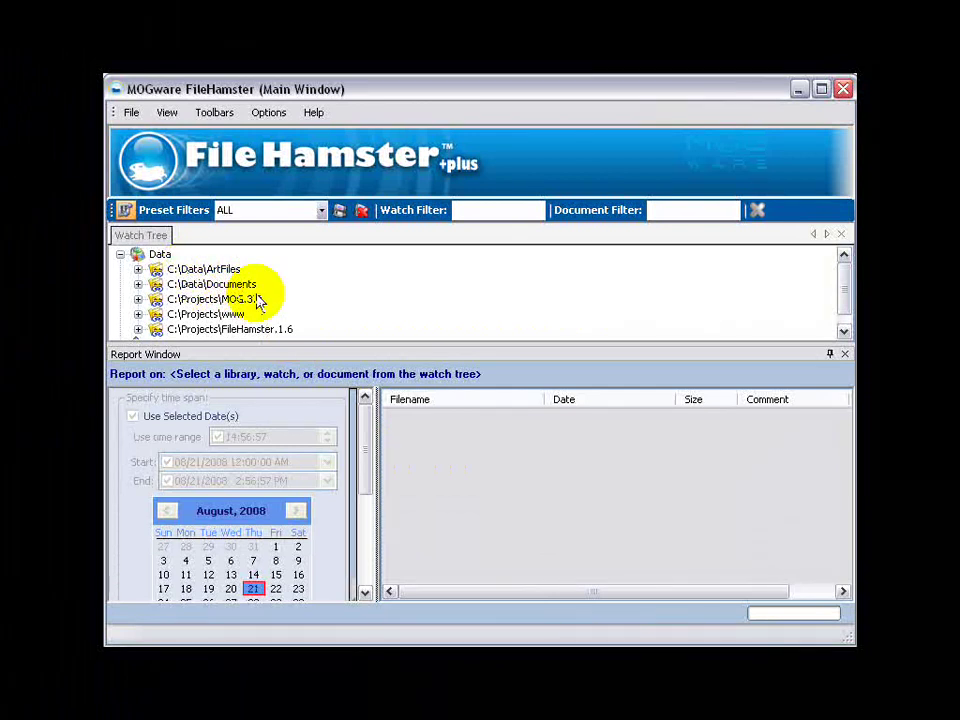
Report on the C:\Data\ArtFiles watch with the restriction to selected dates turned off.
click(201, 269)
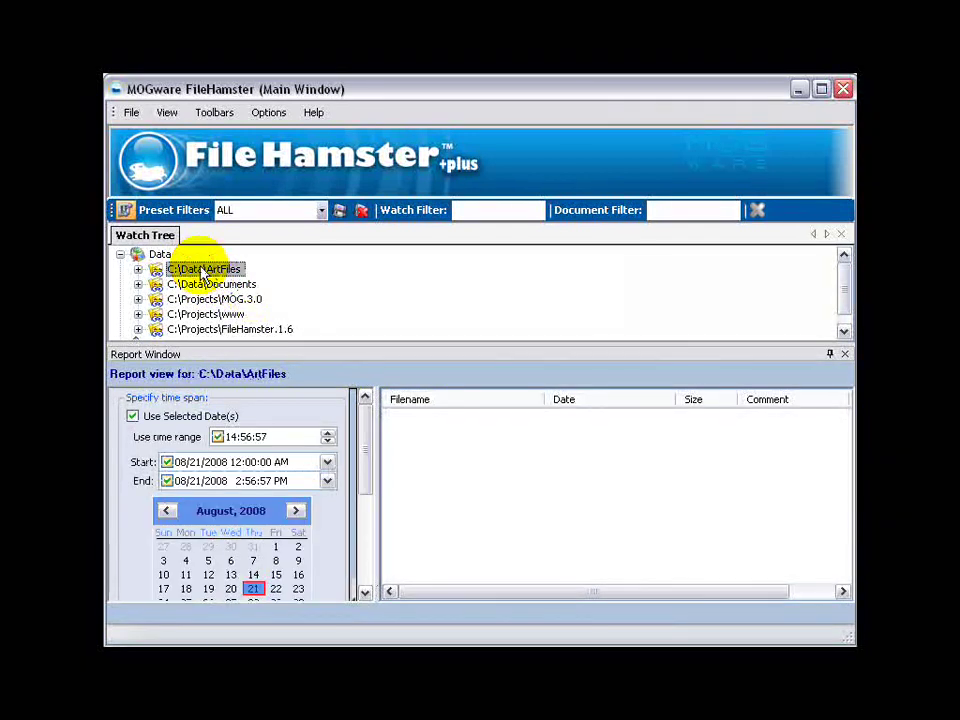
click(133, 416)
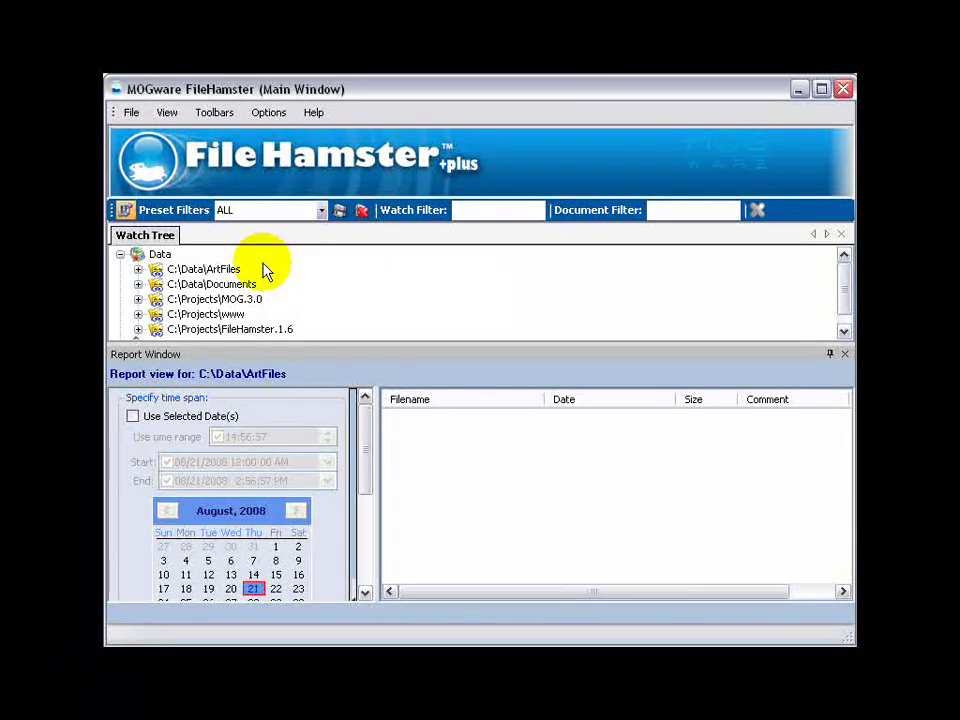
click(207, 270)
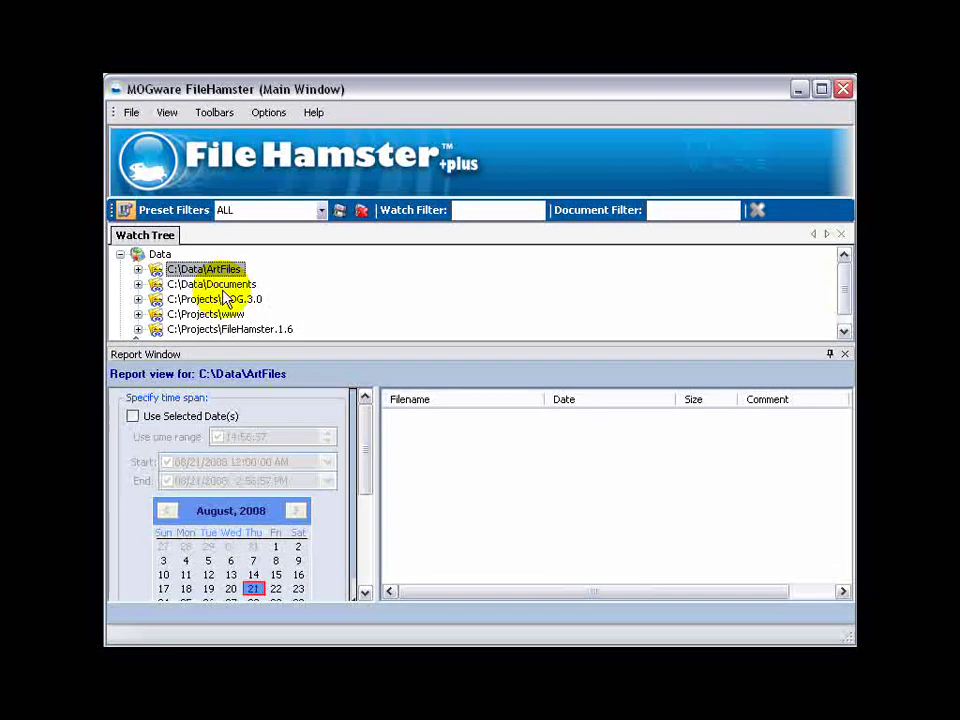
View the reports for the C:\Data\Documents, C:\Projects\MOG.3.0, C:\Projects\www and C:\Projects\FileHamster.1.6 watches.
click(228, 287)
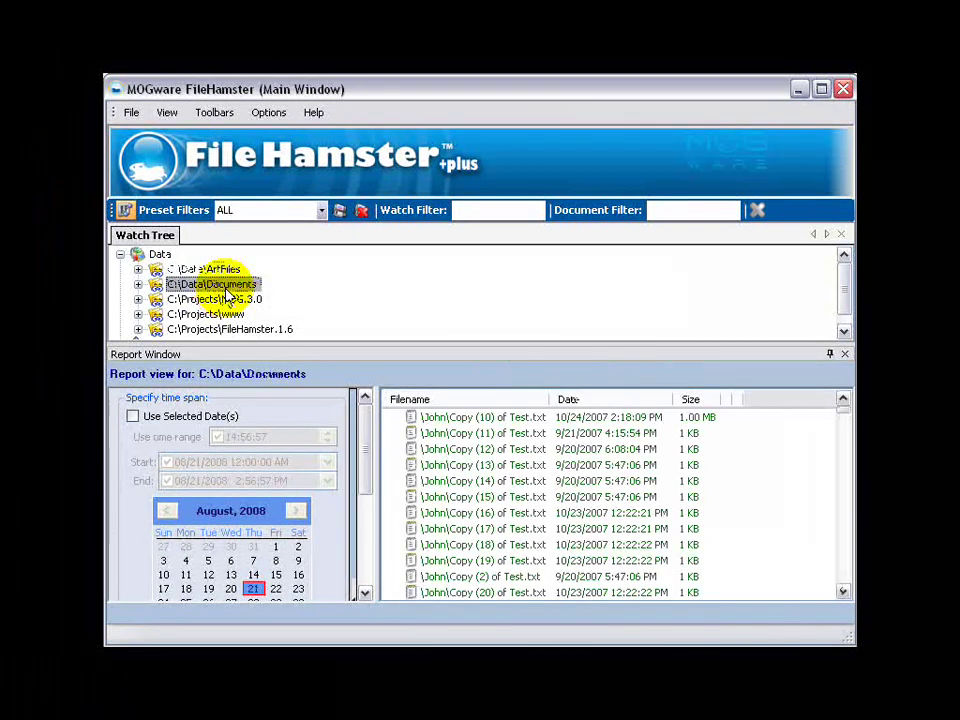
click(226, 300)
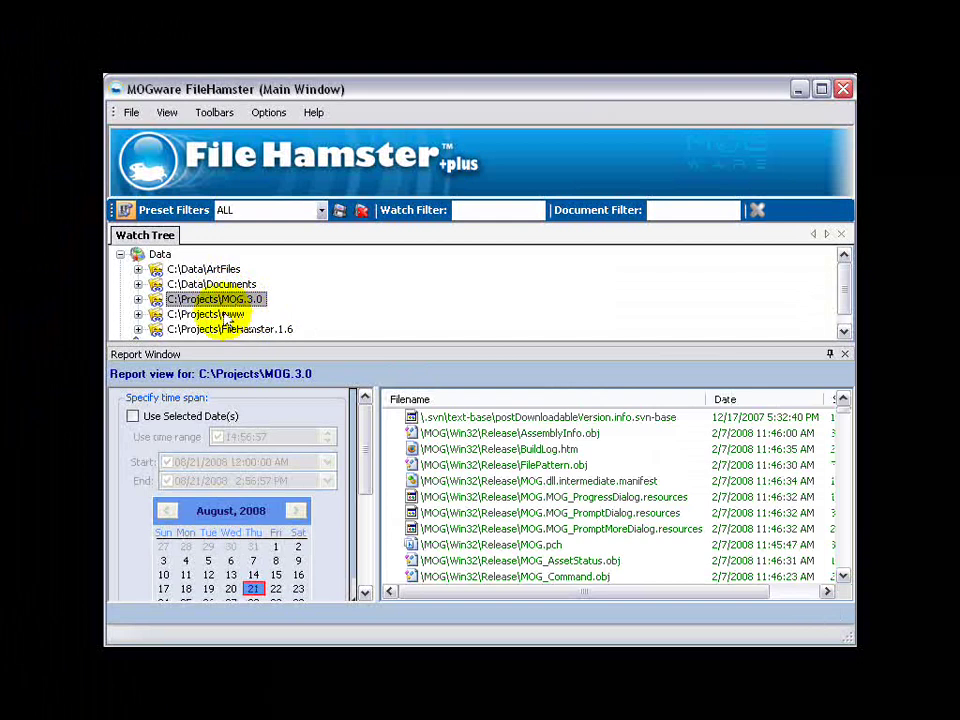
click(262, 316)
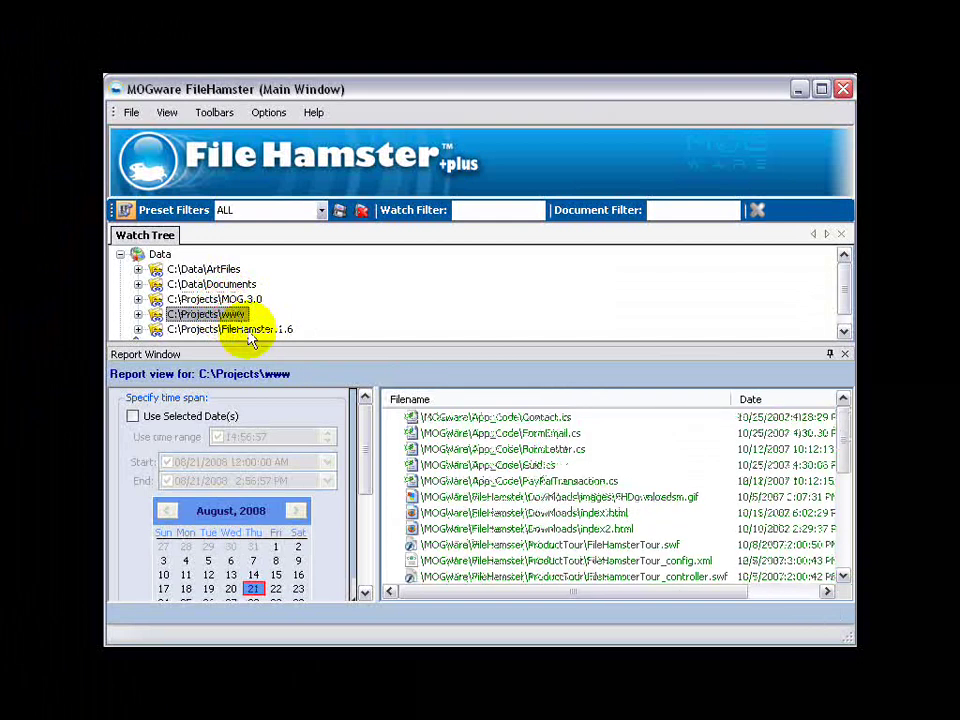
click(249, 334)
click(222, 269)
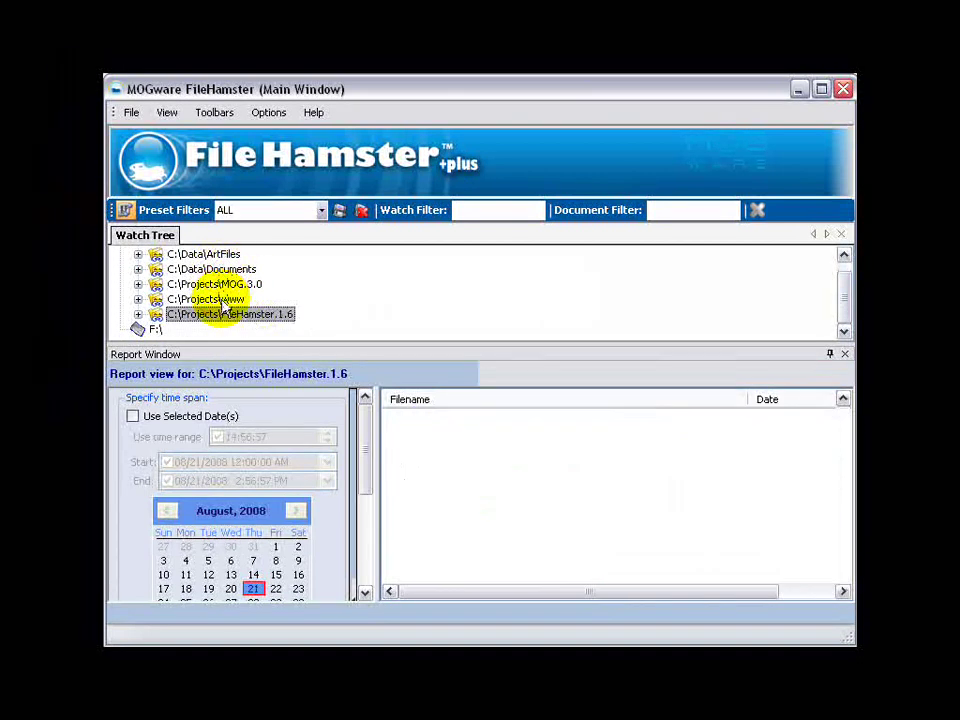
Browse the FileHamster.1.6 watch through BetaInstaller and bin, and view the report for FileHamster.exe.manifest.
click(138, 314)
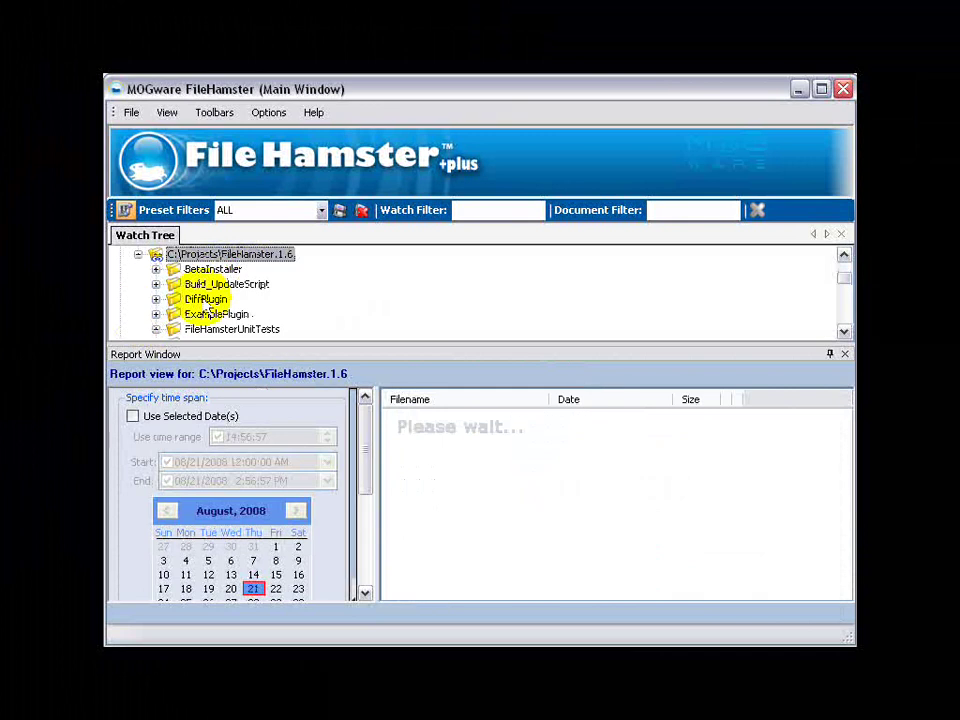
click(215, 270)
click(156, 269)
click(207, 284)
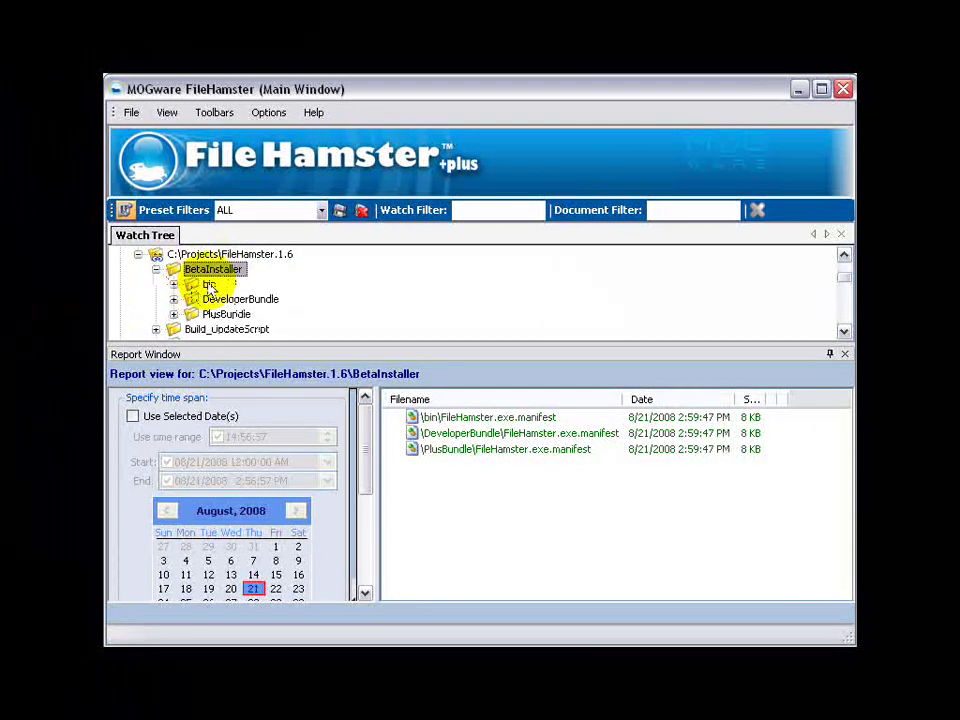
click(173, 285)
click(229, 299)
click(191, 299)
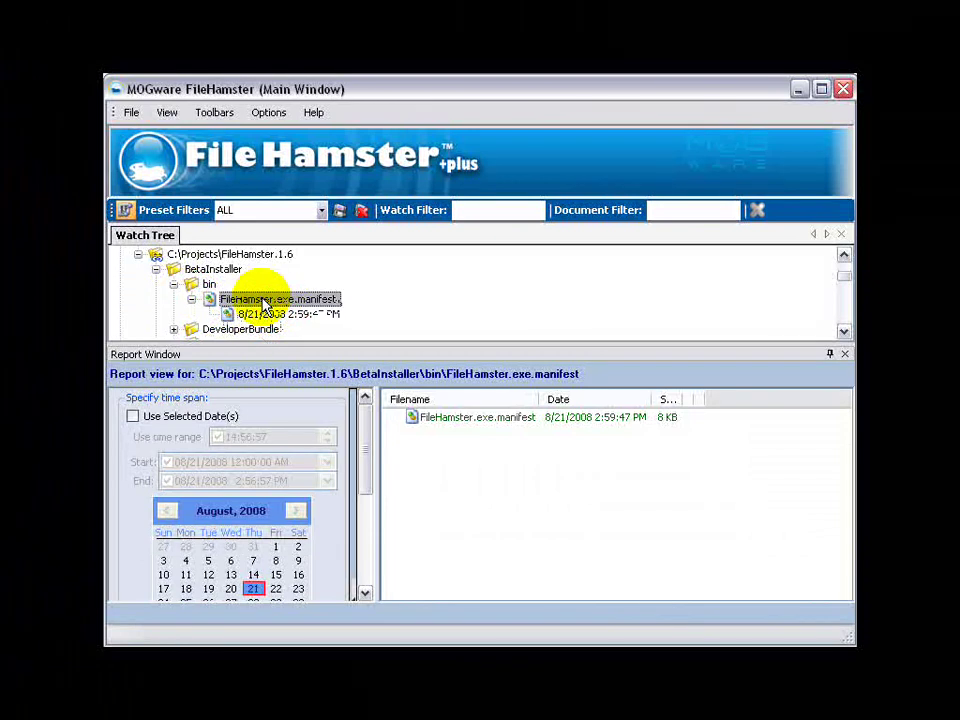
Collapse BetaInstaller and view the reports for Build_UpdateScript and its Properties folder, leaving Build_UpdateScript collapsed.
click(156, 269)
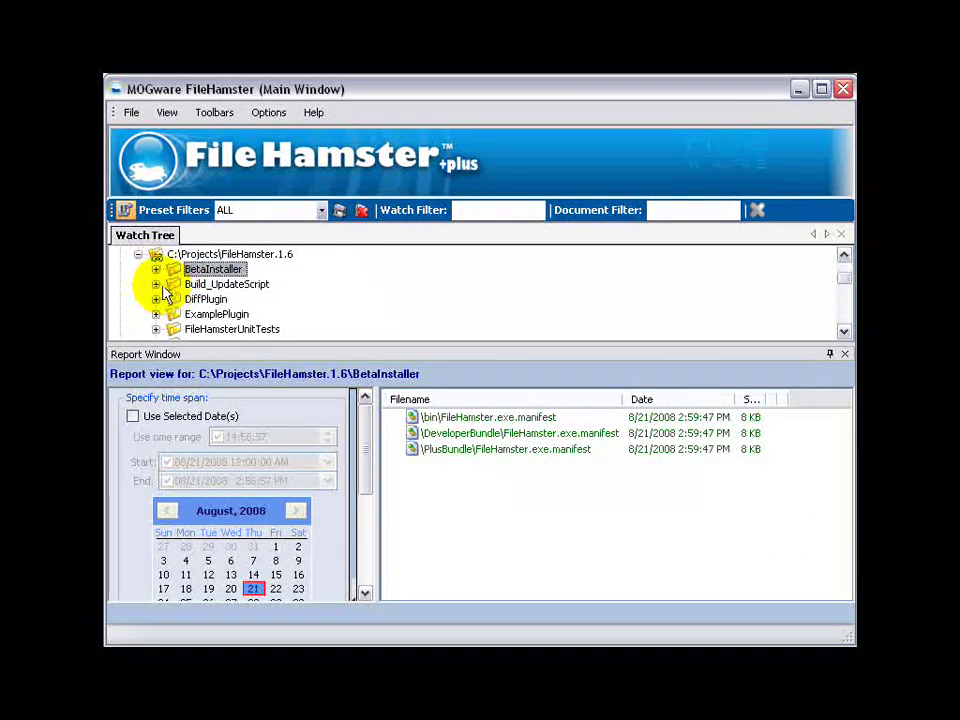
click(156, 284)
click(173, 299)
click(225, 299)
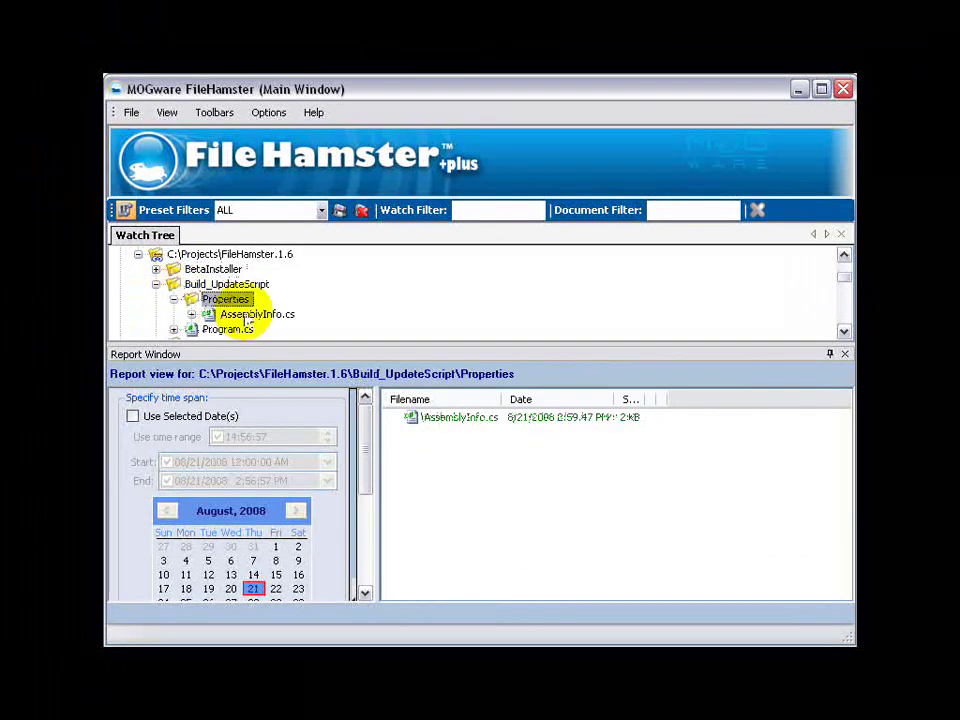
click(225, 284)
click(156, 284)
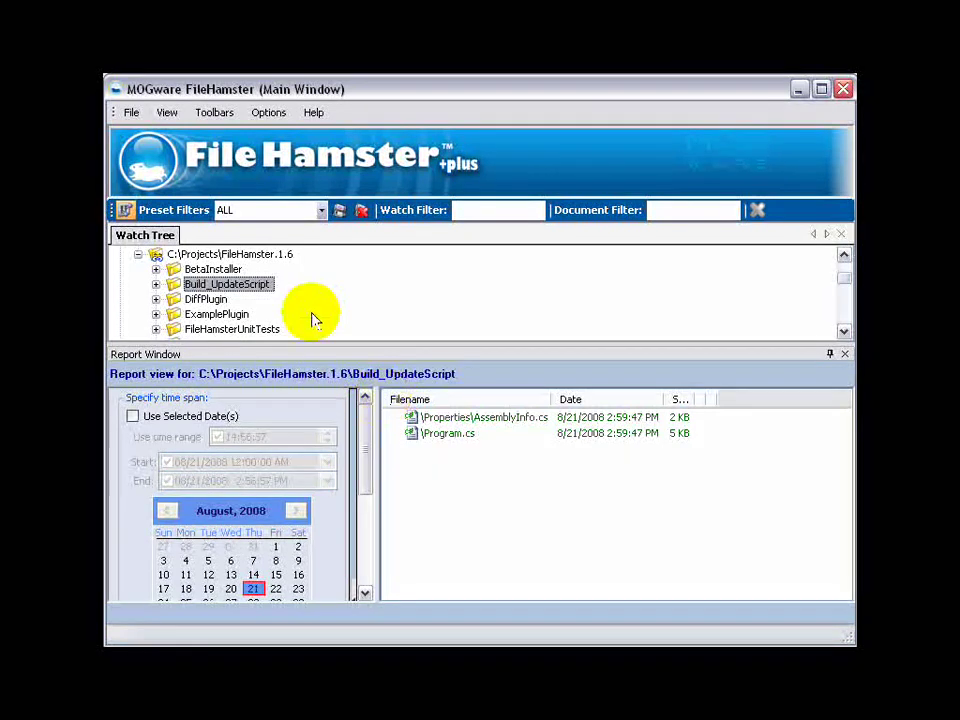
Report on the whole C:\Projects\FileHamster.1.6 watch, using selected dates but no time range.
click(241, 257)
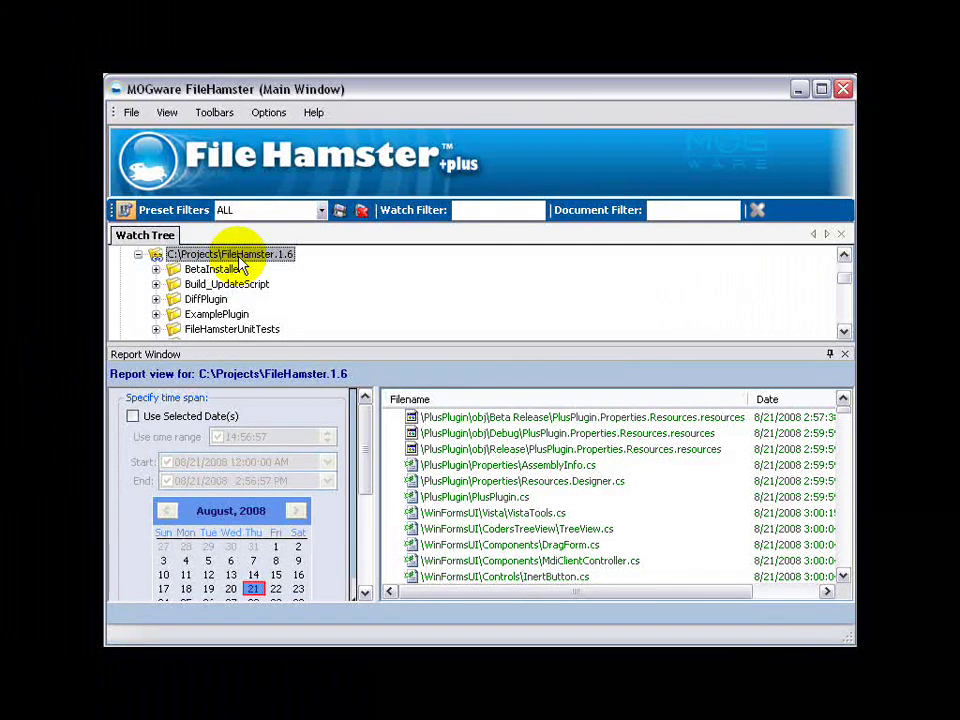
click(224, 269)
click(246, 256)
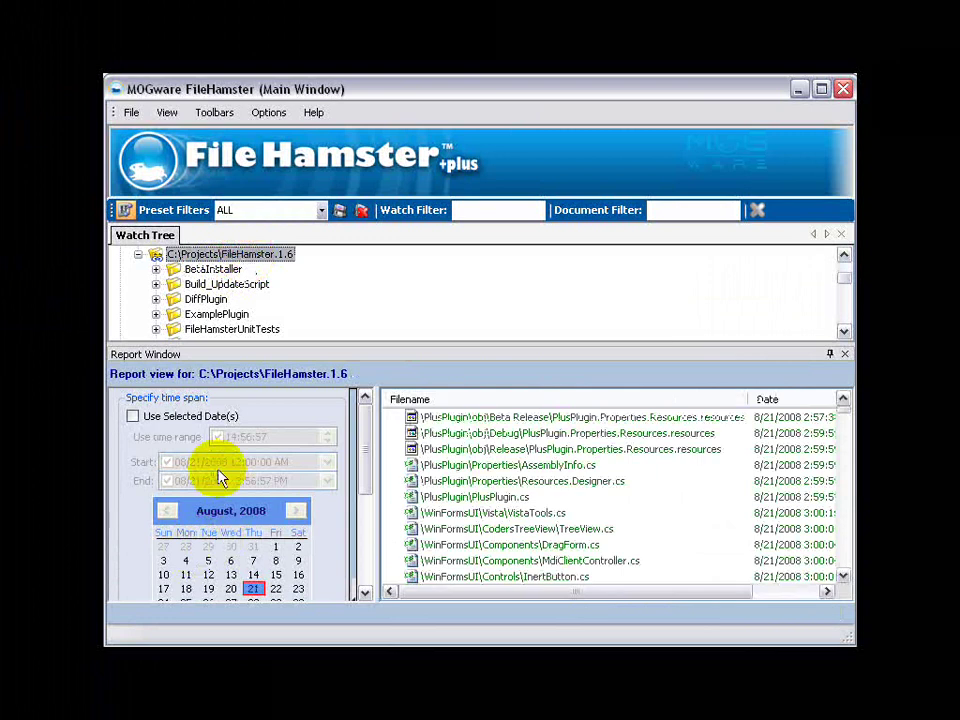
scroll(220, 478, down, 3)
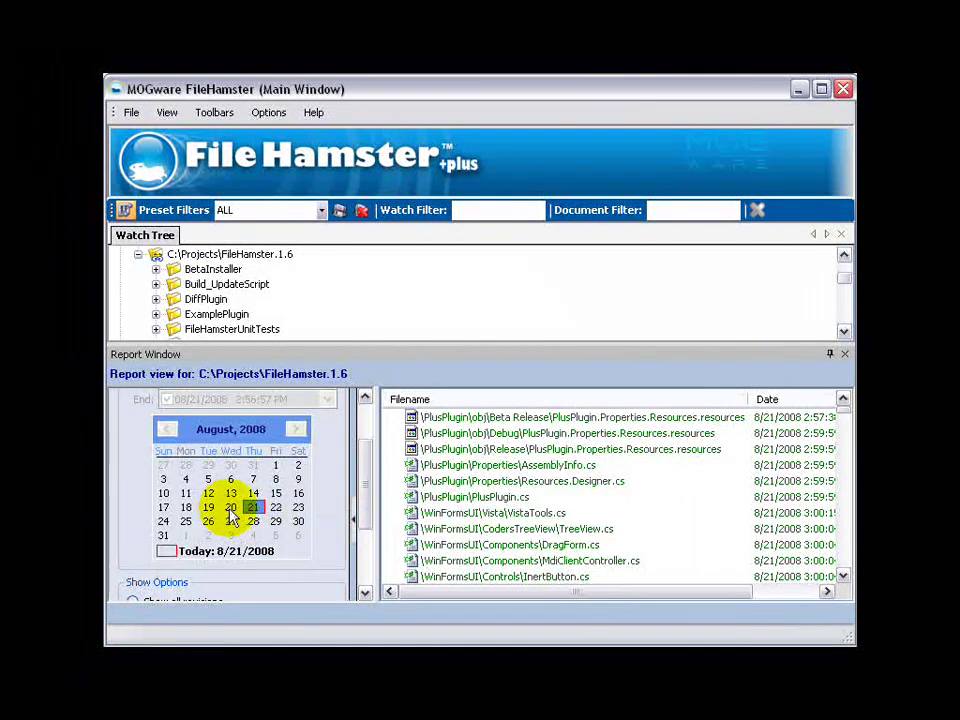
scroll(345, 490, up, 3)
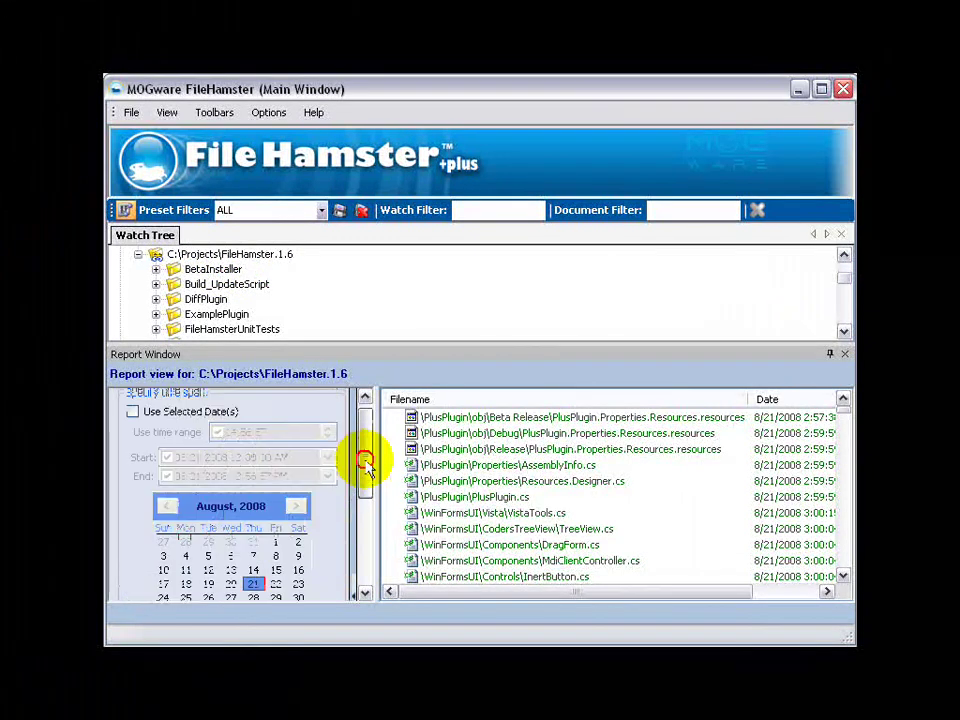
click(134, 417)
click(220, 438)
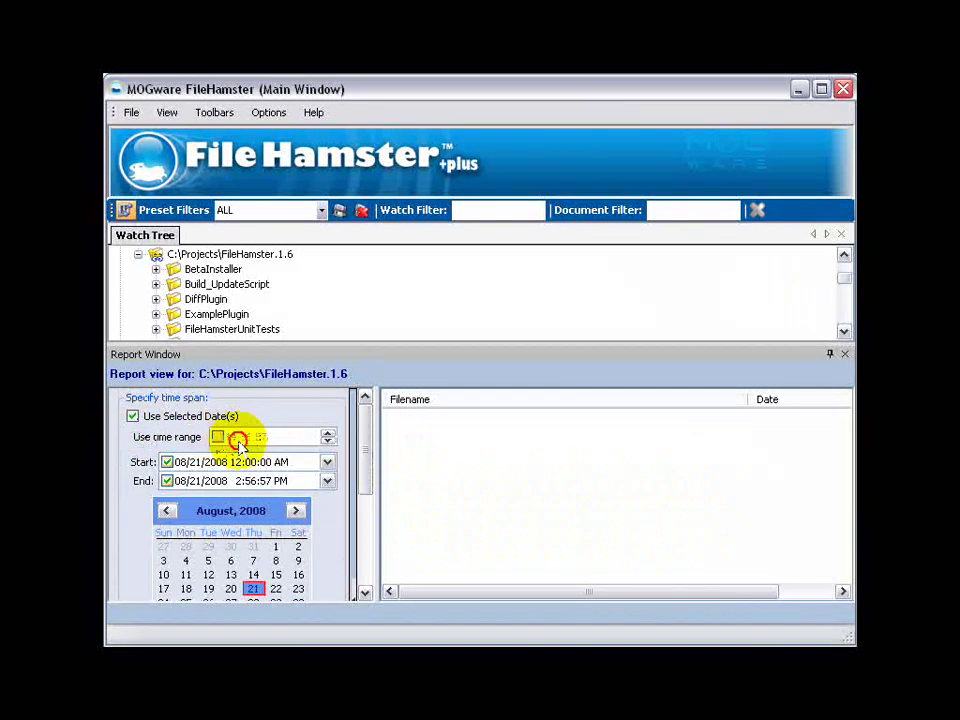
Try August 19 and a span of days as the report dates, and settle on August 21, 2008.
scroll(365, 470, down, 3)
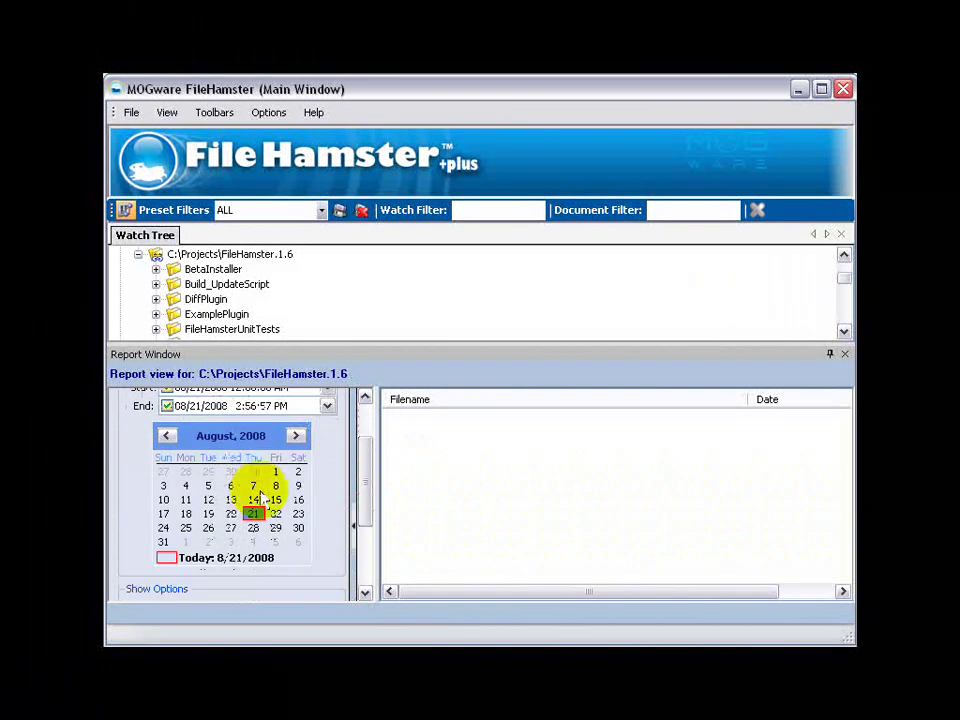
click(208, 513)
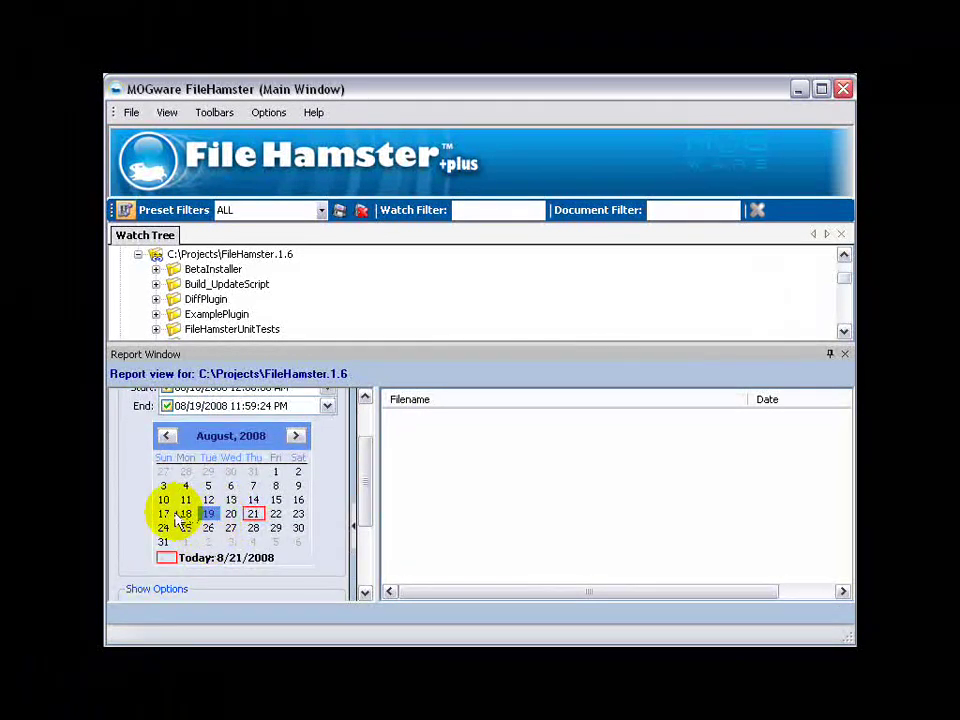
drag(175, 515, 300, 517)
click(256, 516)
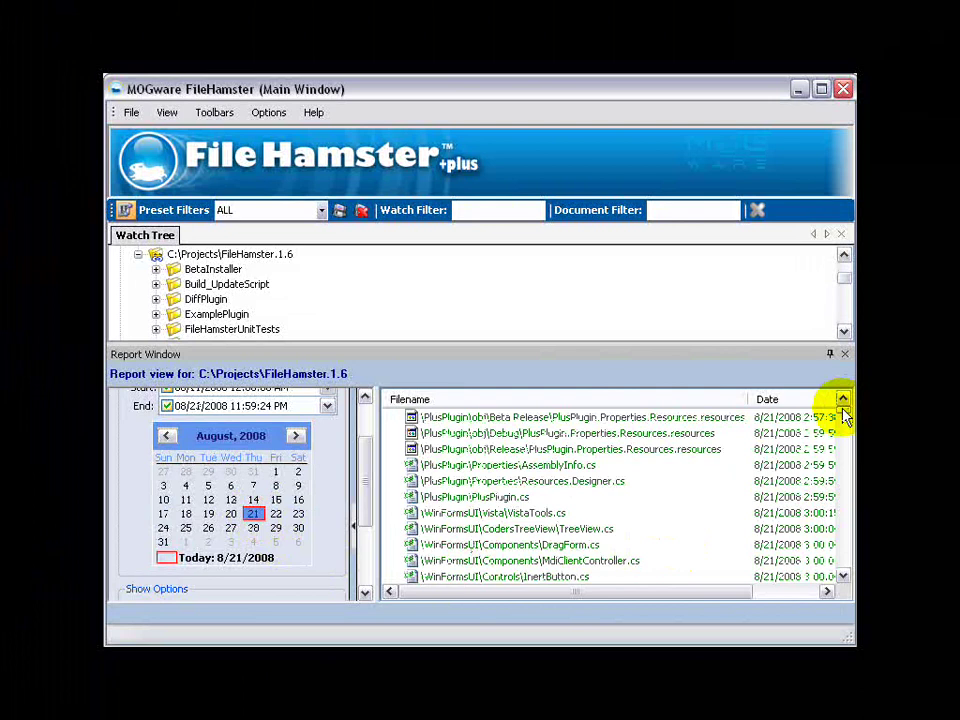
Sort the reported revisions by date, newest first.
mouse_move(843, 410)
mouse_down()
mouse_move(841, 418)
mouse_move(838, 409)
mouse_up()
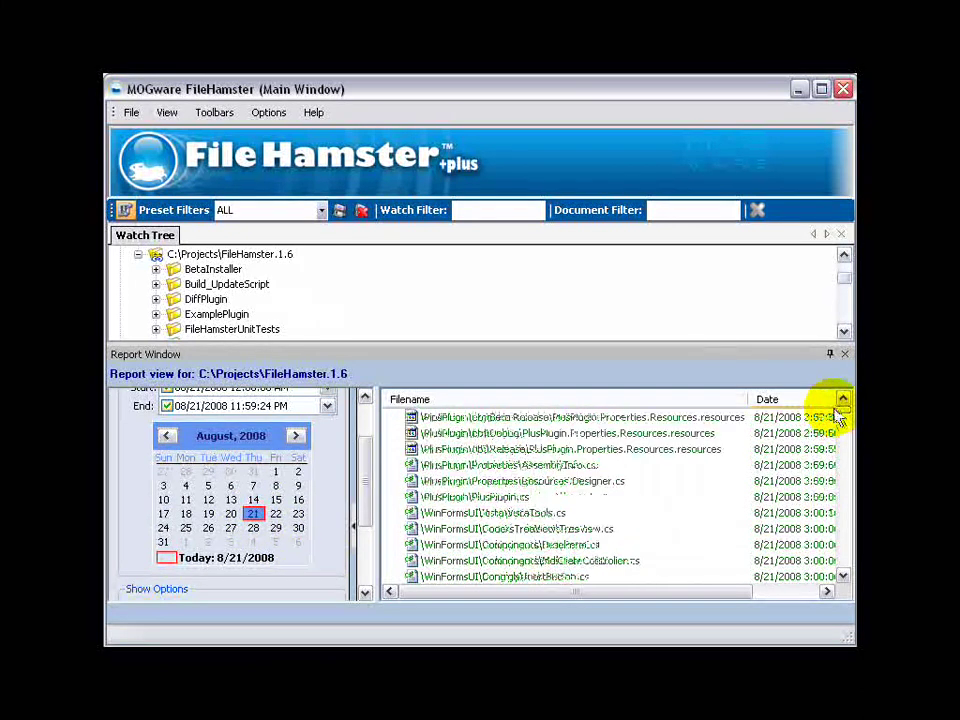
click(793, 402)
drag(724, 596, 752, 594)
click(770, 401)
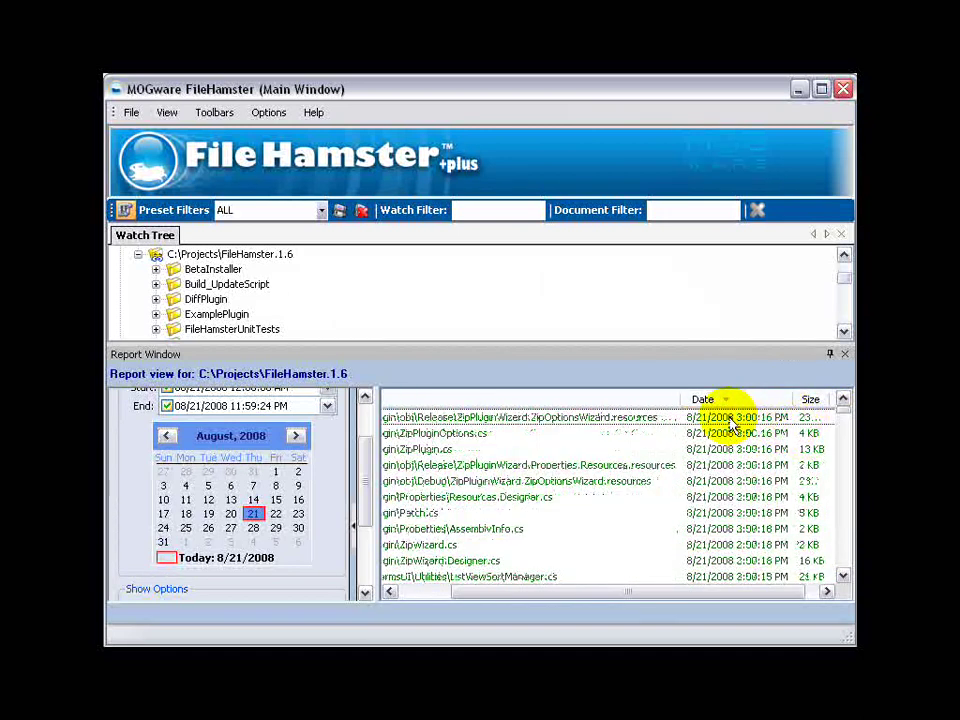
Select the revisions from the first ZipOptionsWizard.resources through ZipWizard.cs and view their available actions without applying any.
click(730, 419)
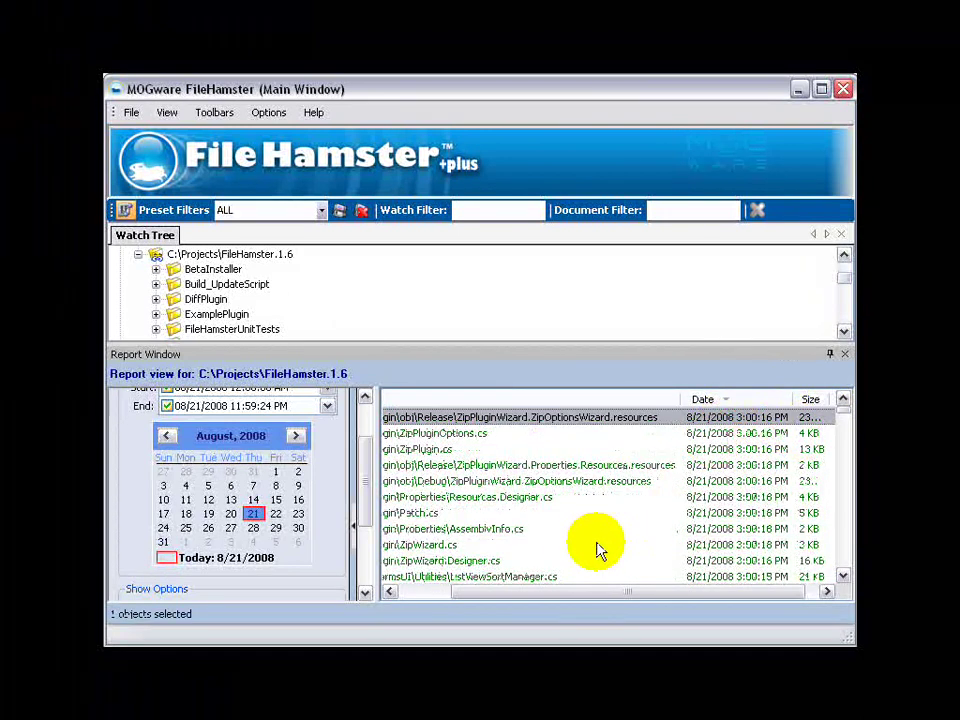
shift+click(597, 550)
right_click(600, 503)
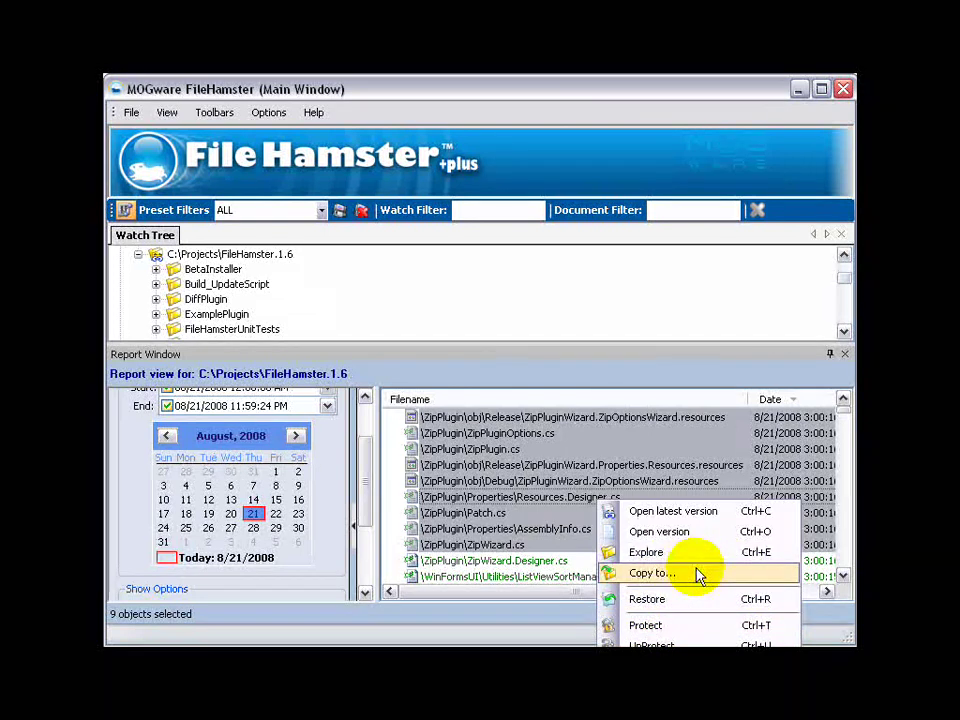
click(533, 468)
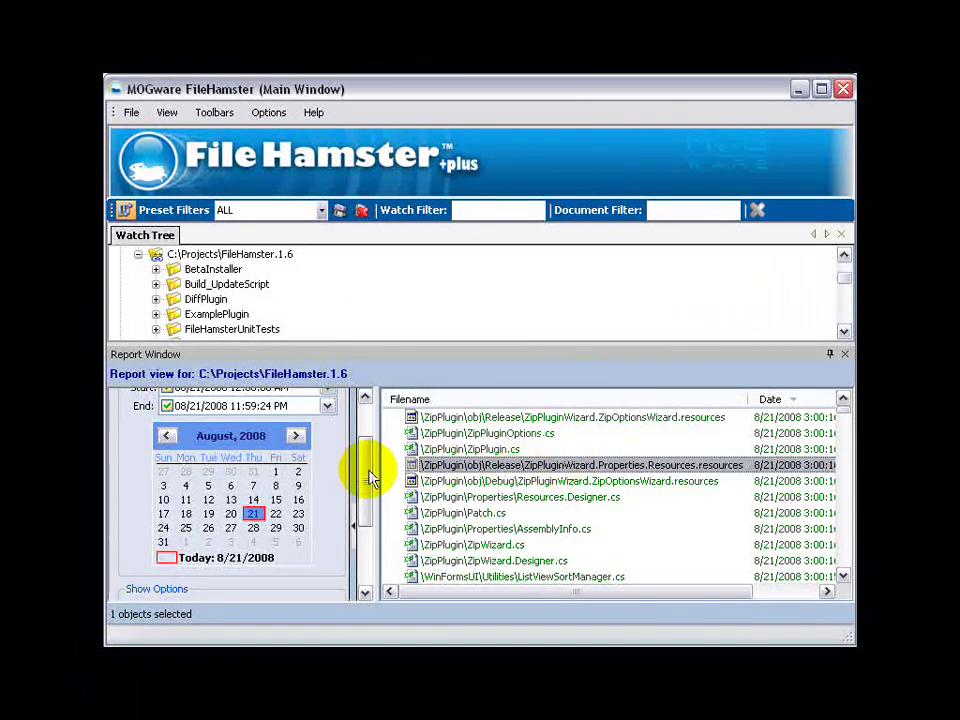
Reselect August 21, 2008 as the report date and turn on the time range.
drag(369, 471, 368, 452)
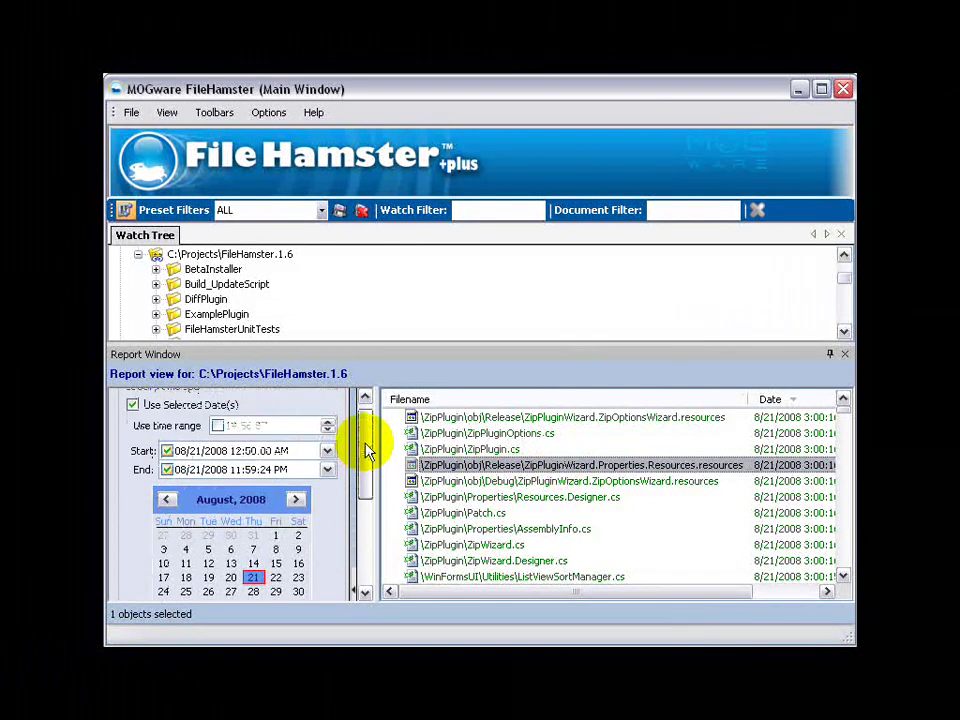
scroll(368, 455, up, 1)
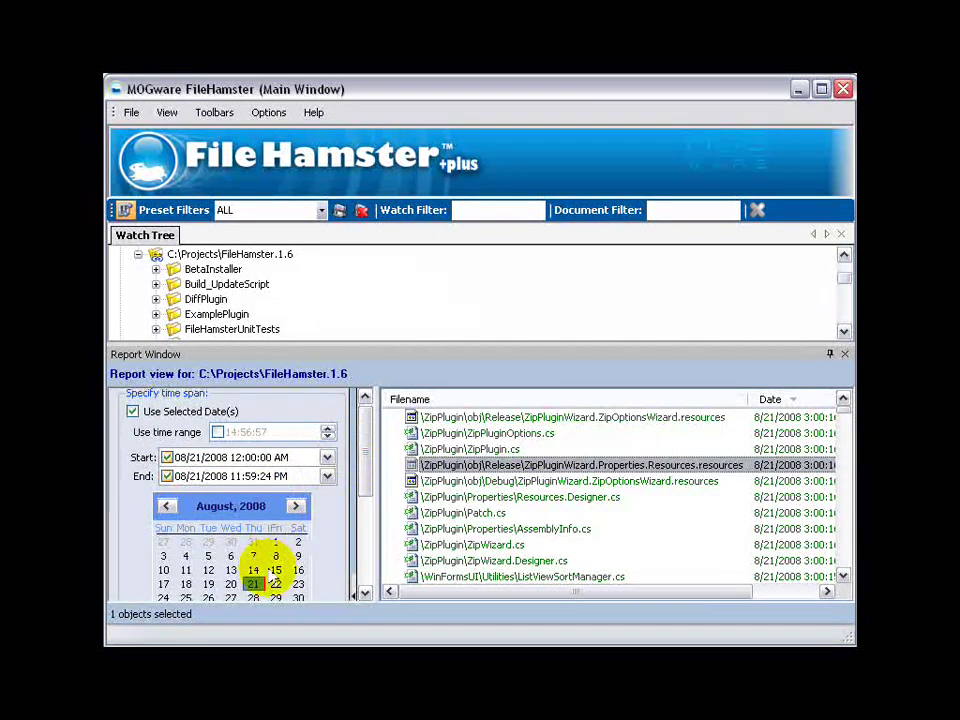
click(257, 592)
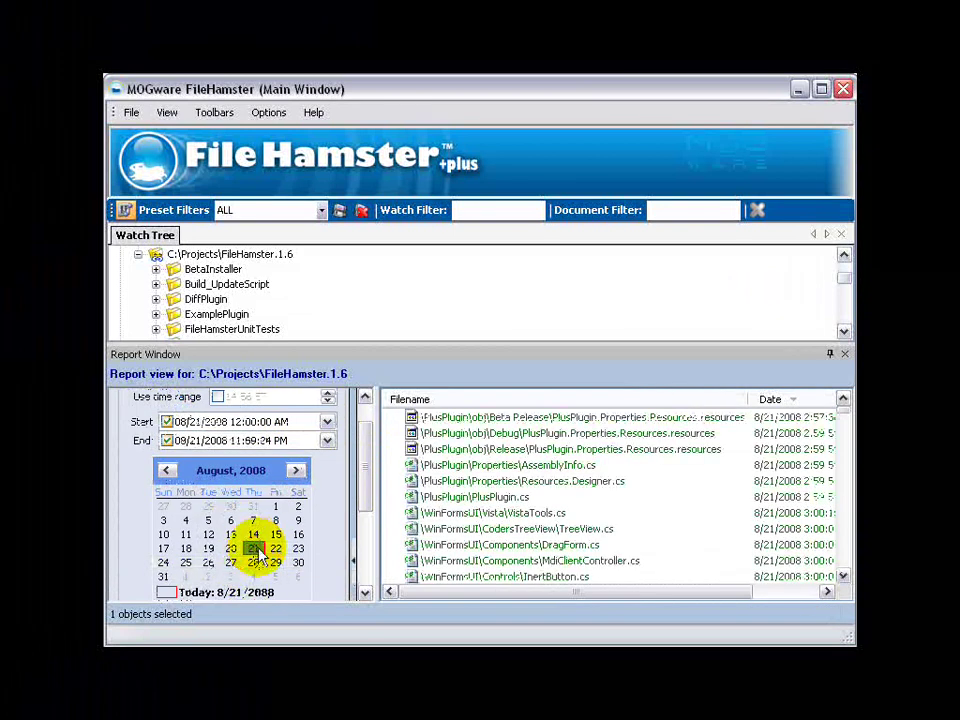
click(217, 398)
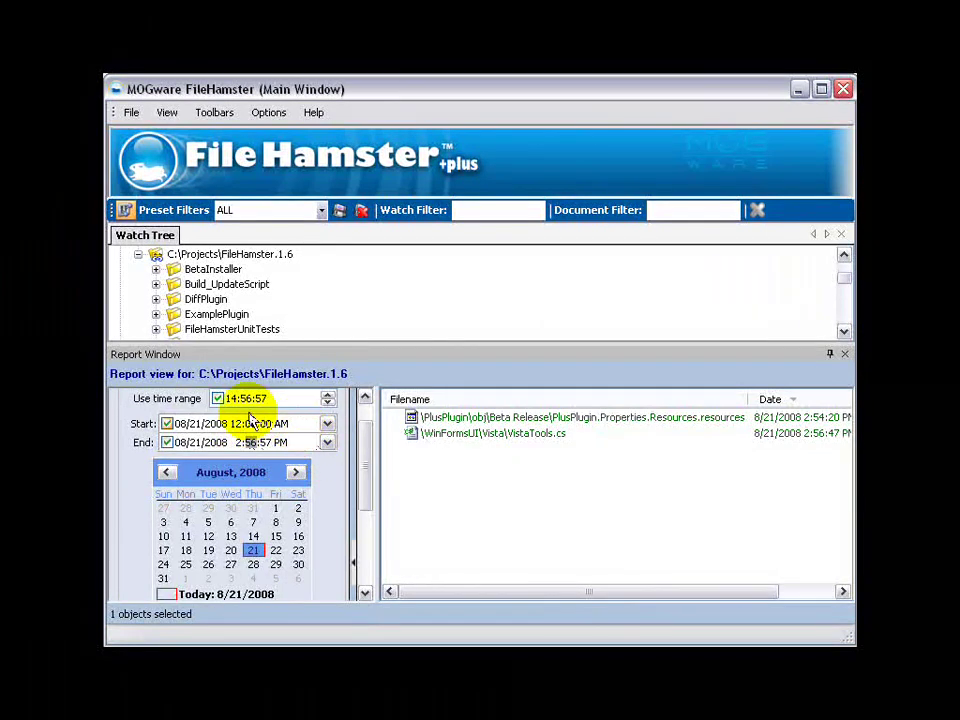
Set the report's time range to 14:54:57.
click(246, 398)
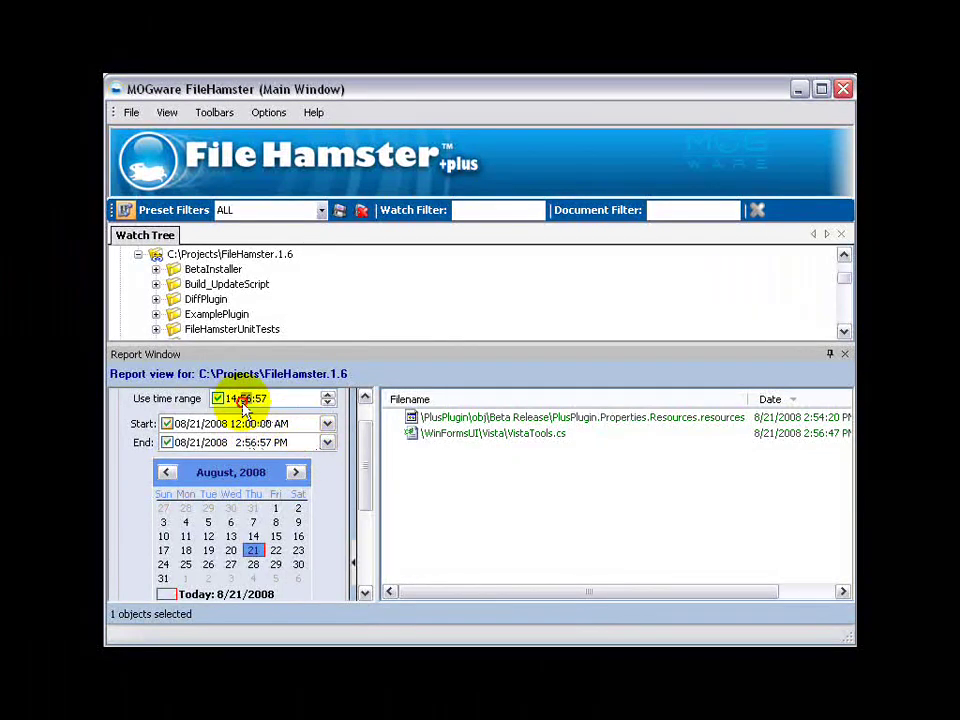
click(328, 405)
click(328, 405)
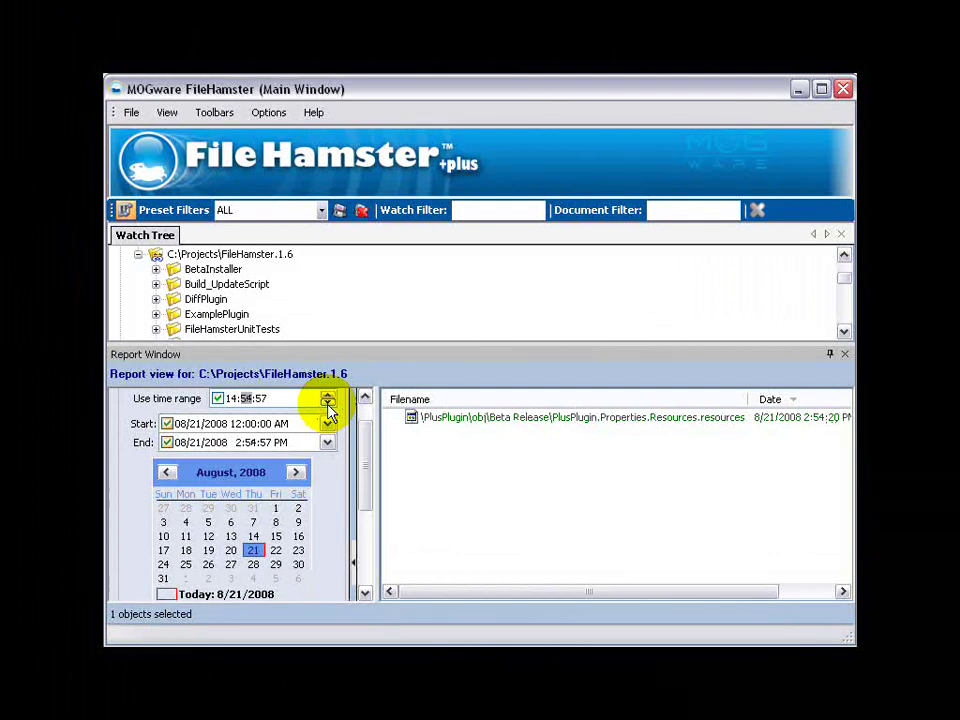
Adjust the report's time range to 14:57:57 to include revisions made up to that time.
click(328, 405)
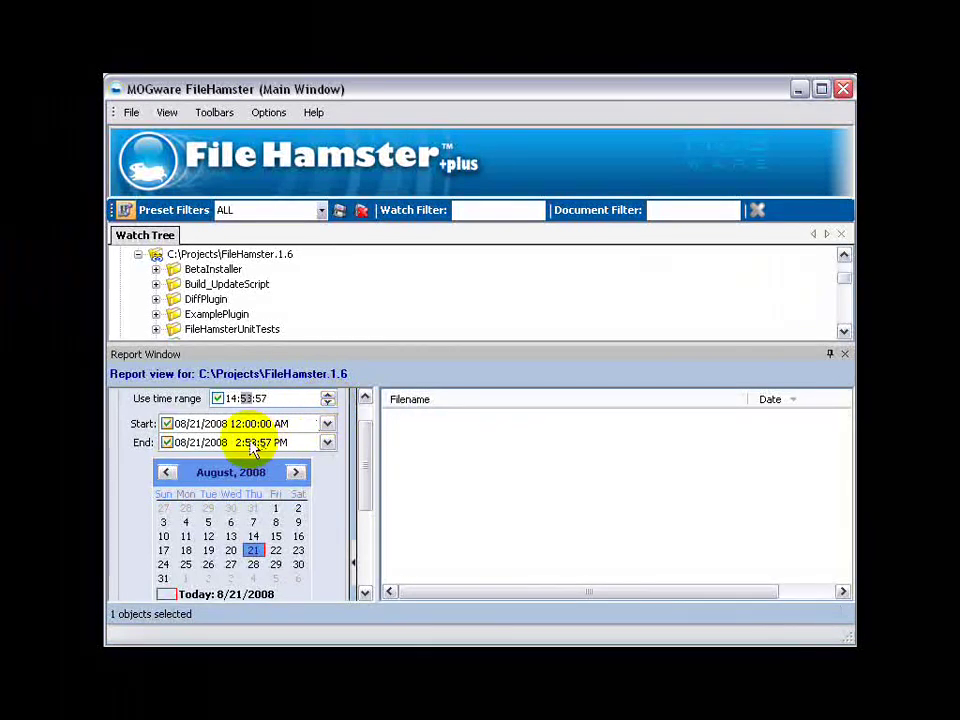
click(328, 396)
click(328, 396)
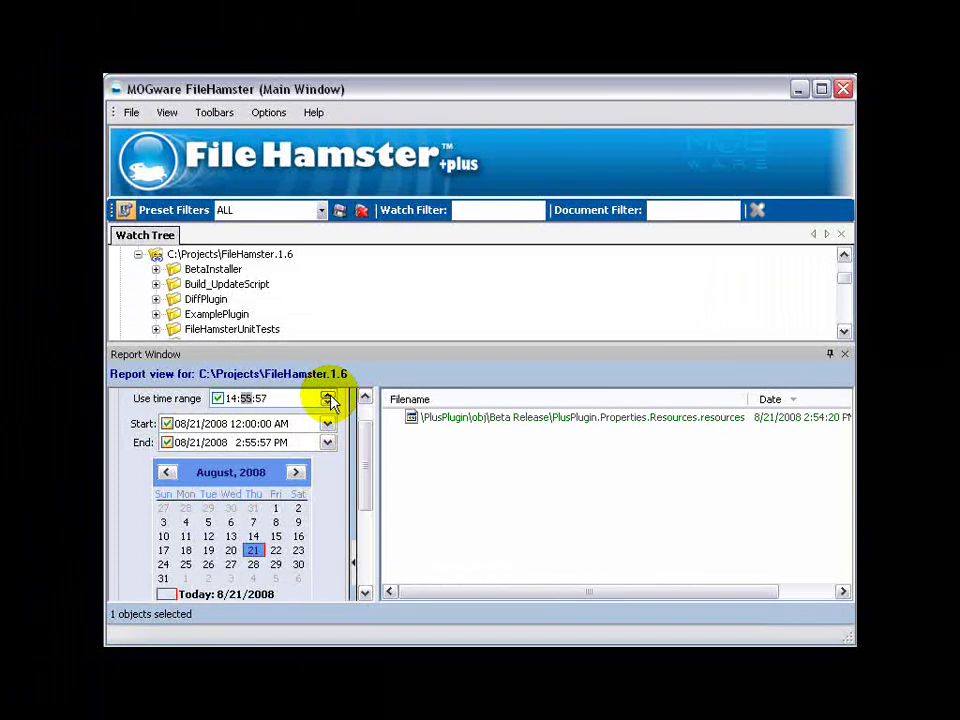
click(328, 396)
click(328, 398)
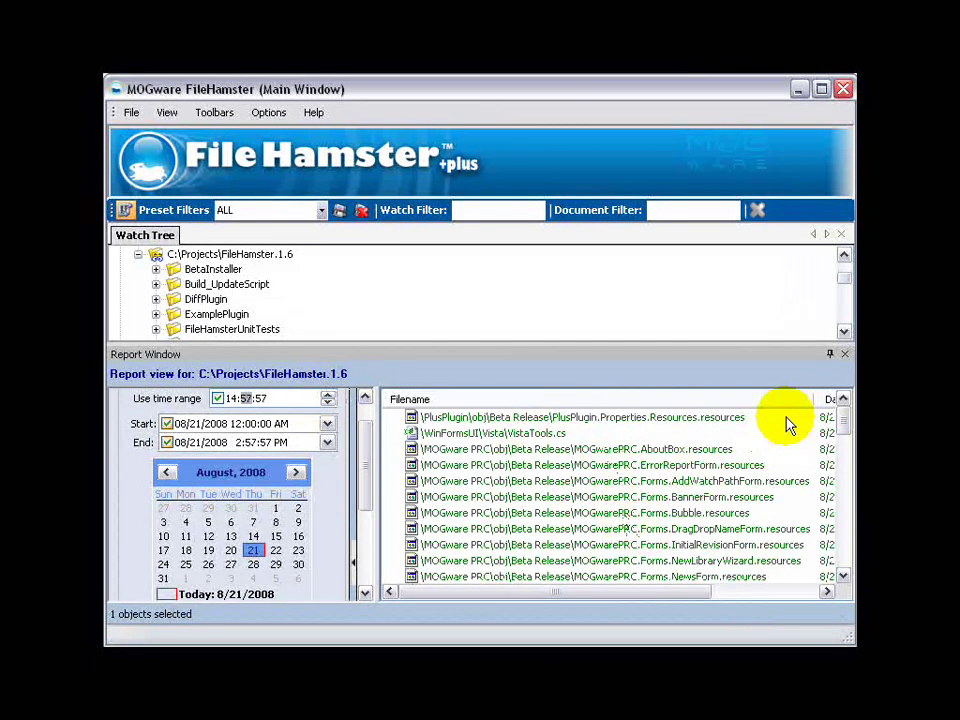
Select all the reported revisions and view their available actions without applying any.
key(ctrl+a)
right_click(621, 517)
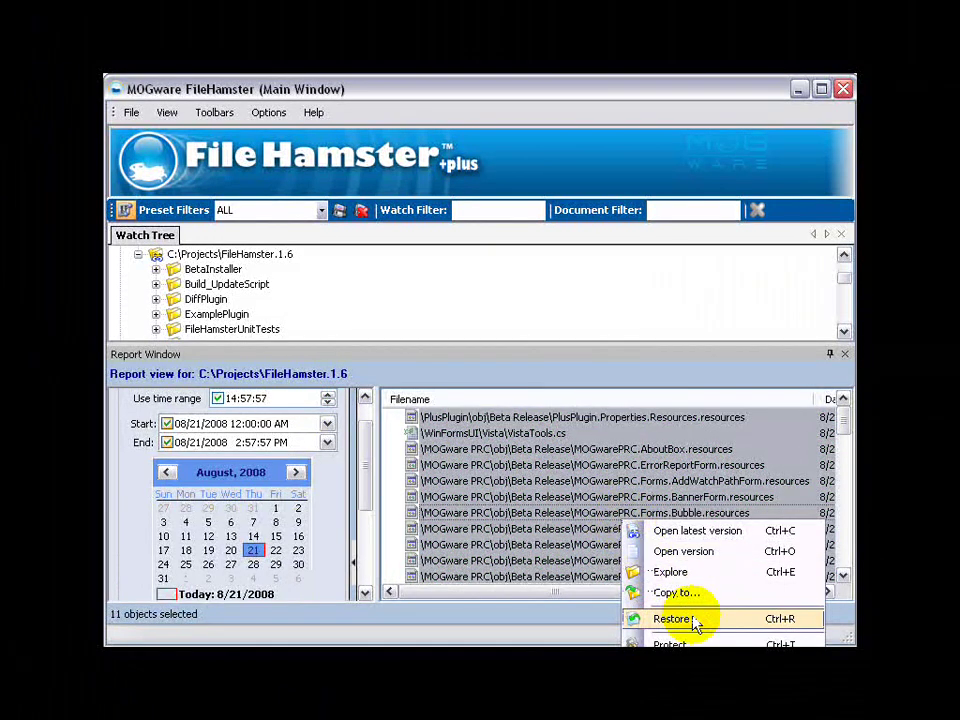
click(365, 458)
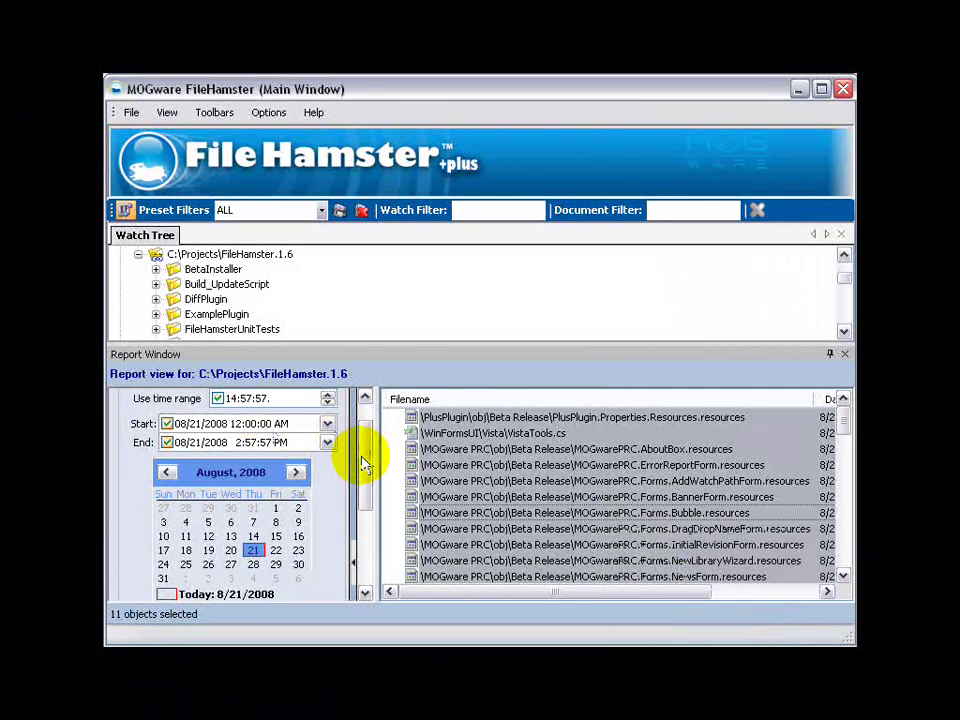
Compare the report's all-revisions and newest-revisions options, keep all revisions shown, and inspect the older PlusPlugin.Properties.Resources.resources revision.
drag(365, 462, 354, 575)
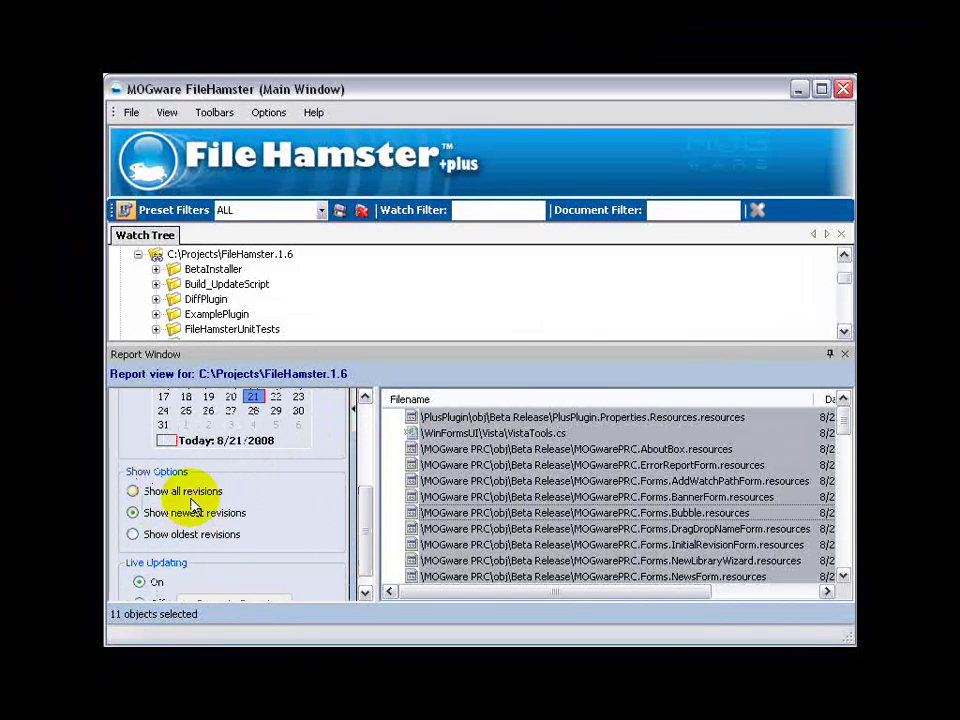
click(186, 492)
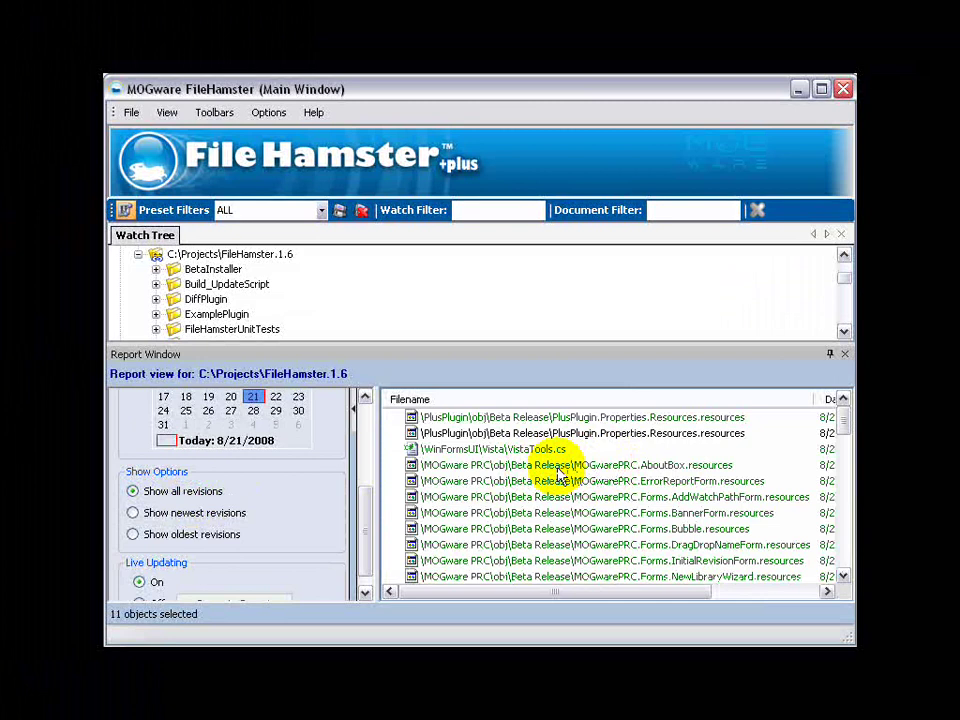
click(208, 513)
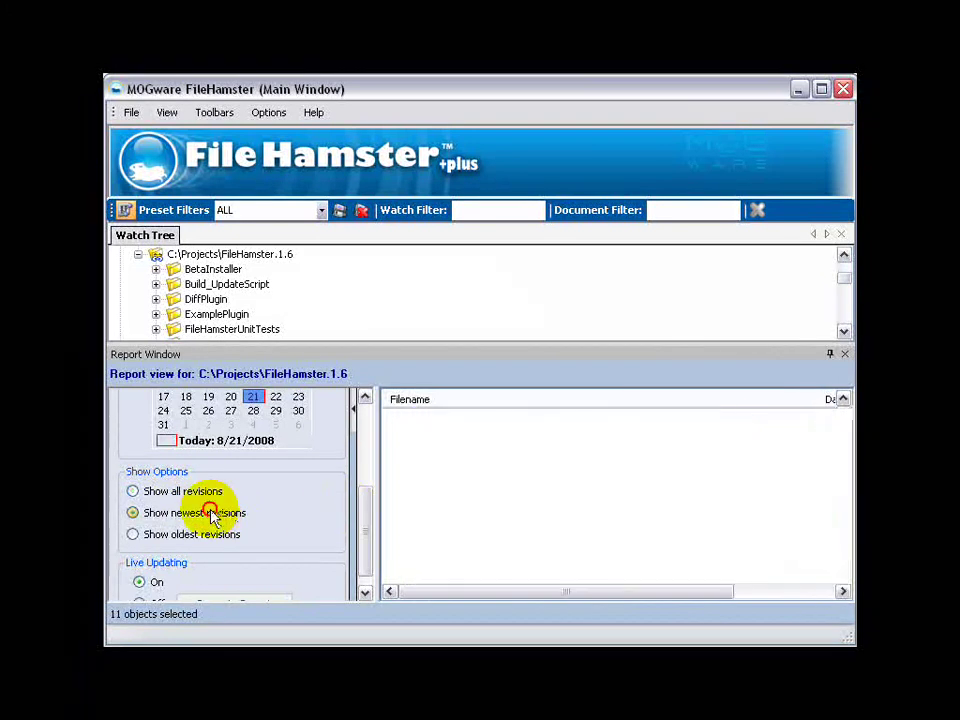
click(200, 492)
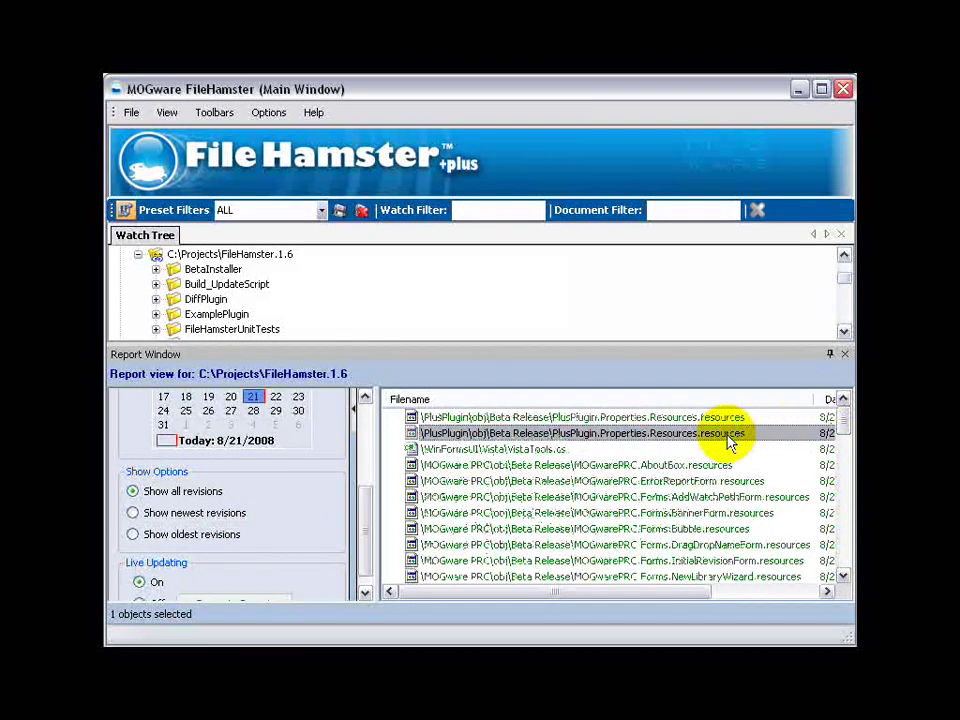
right_click(732, 444)
click(440, 465)
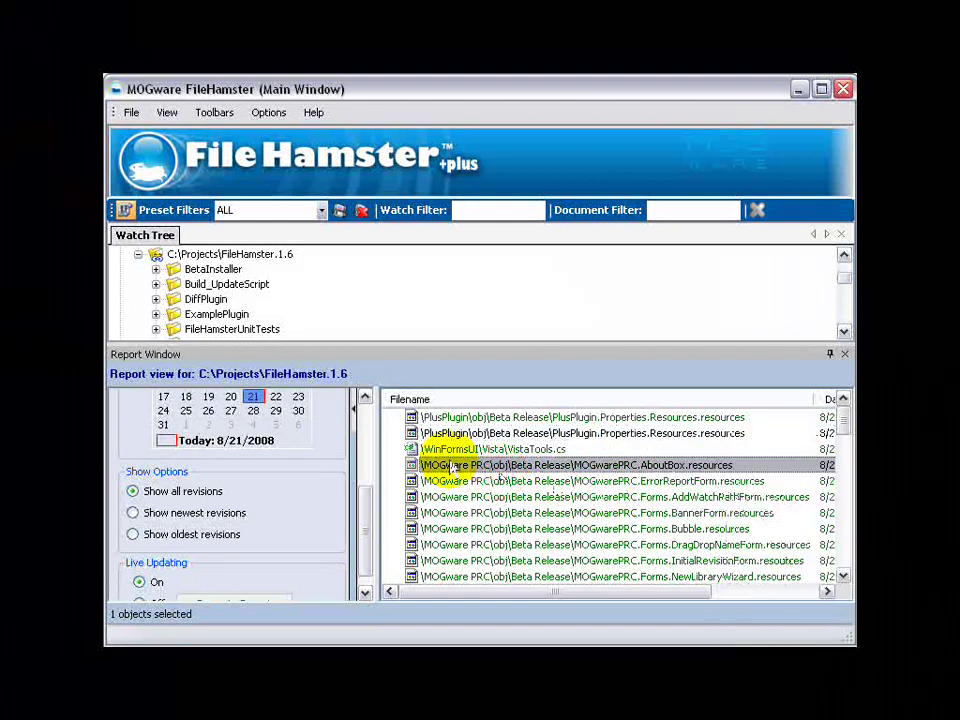
Turn off live updating and manually generate the report for the C:\Projects\FileHamster.1.6 watch.
click(363, 543)
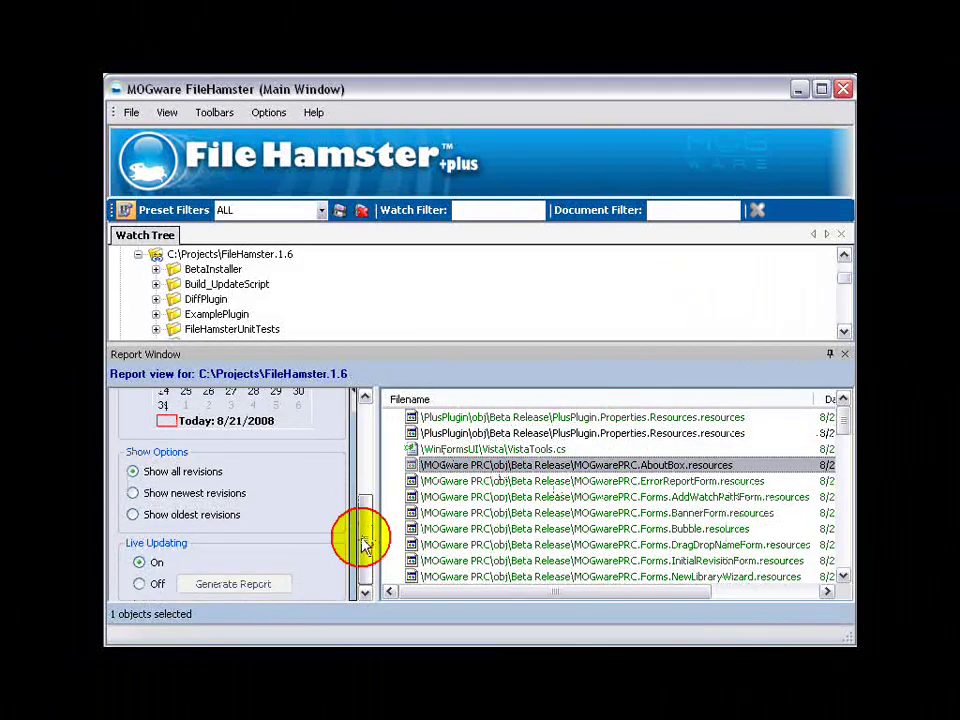
click(139, 583)
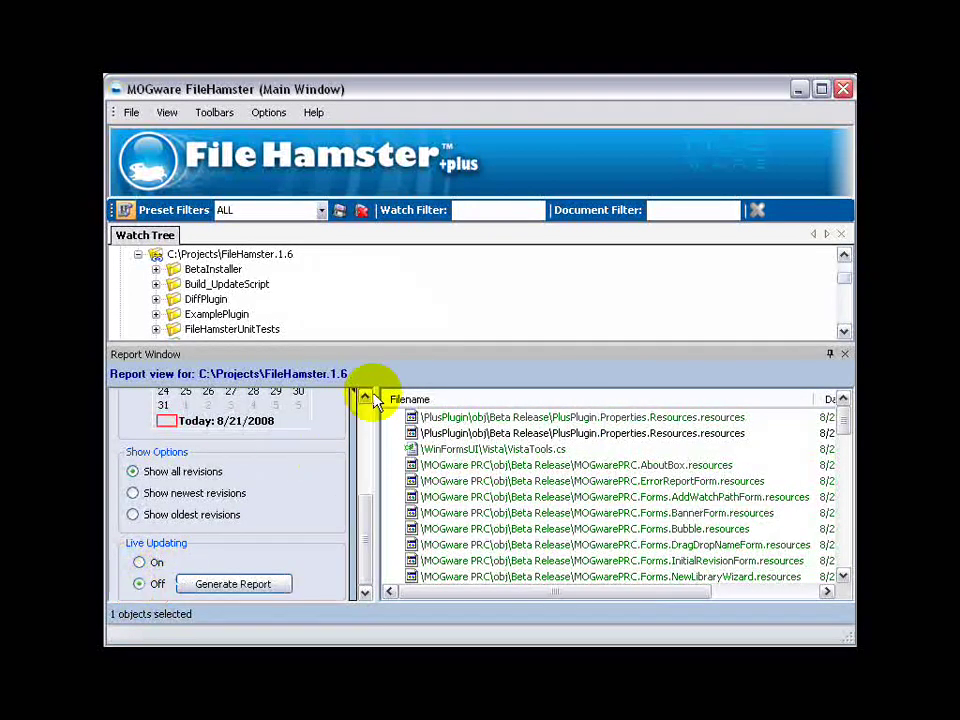
click(205, 314)
click(214, 256)
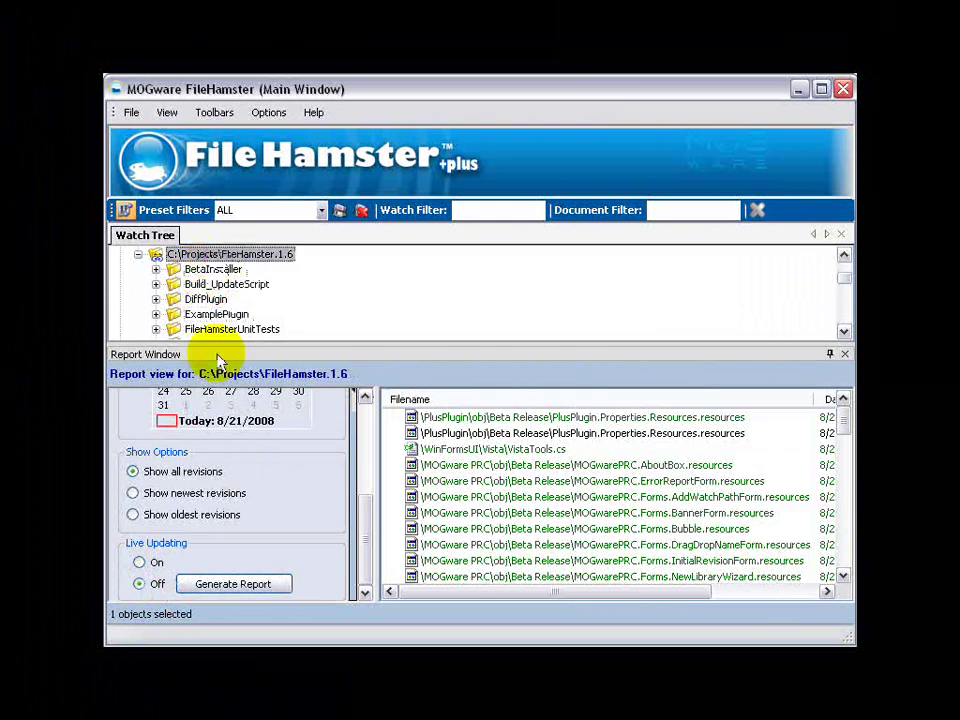
click(256, 583)
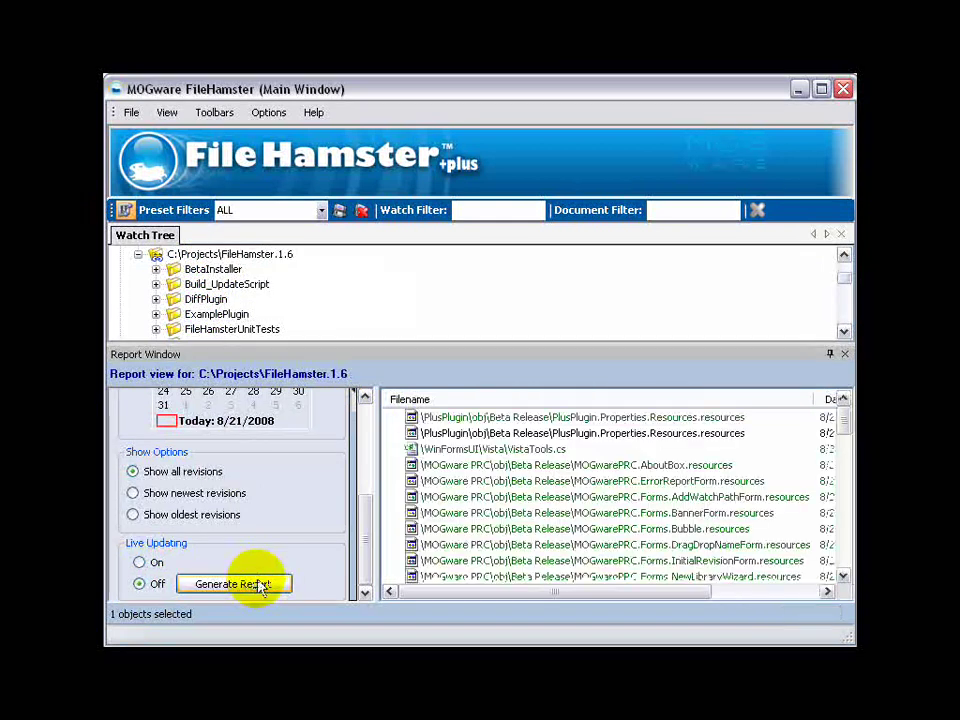
drag(363, 565, 358, 429)
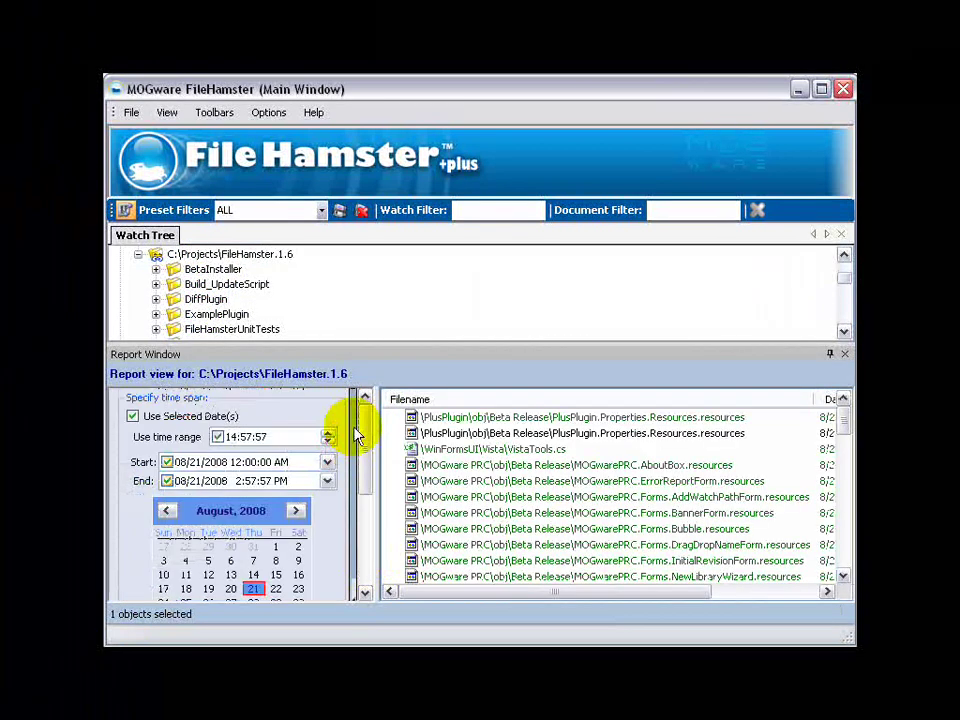